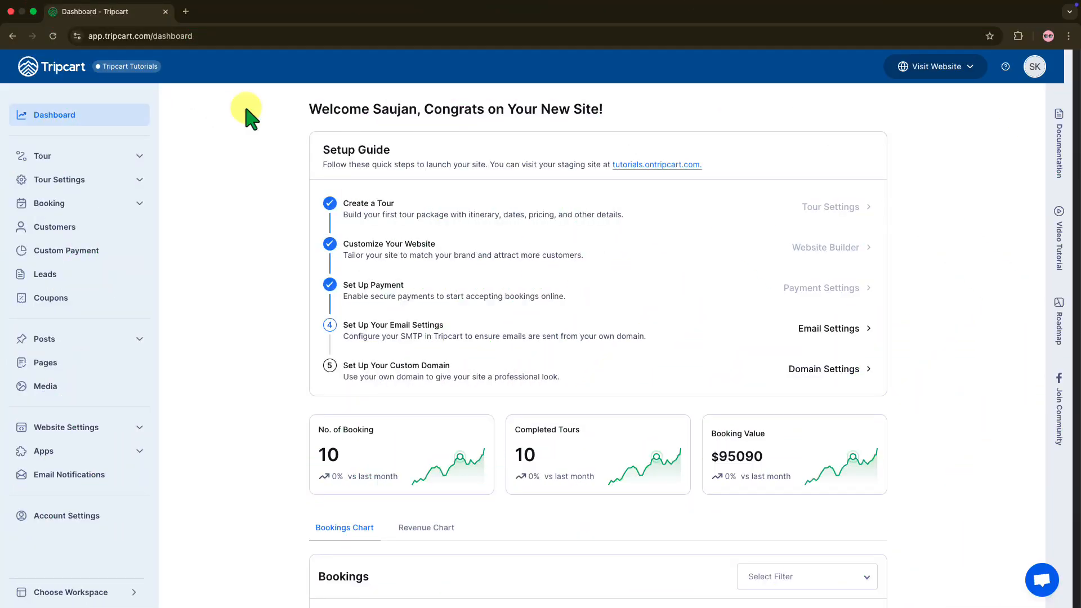
Open the Upper Mustang Trek tour for editing and view its base adult selling price
left_click(127, 158)
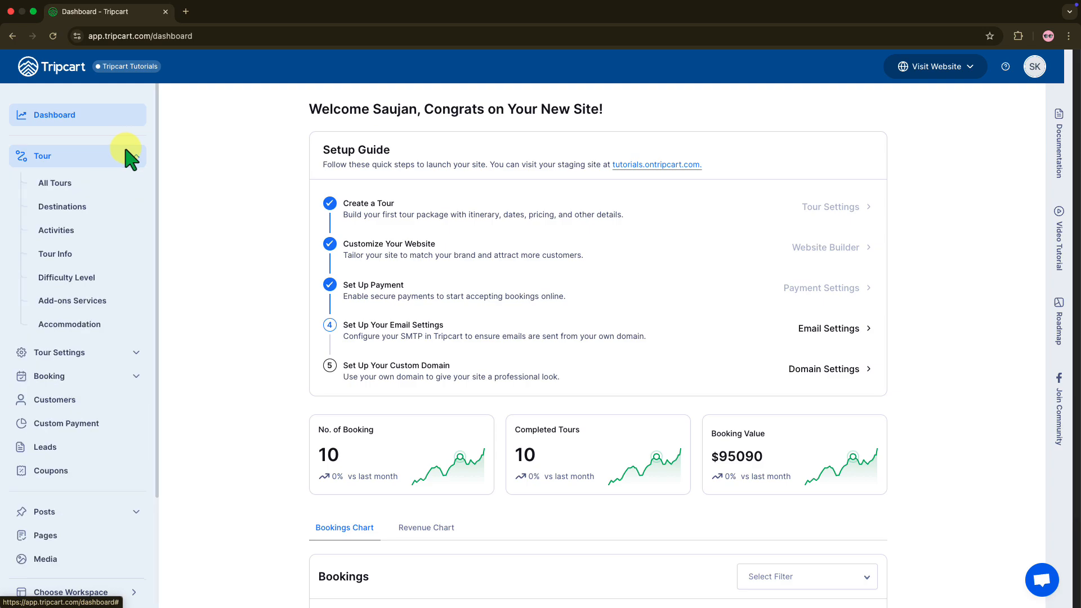
left_click(127, 184)
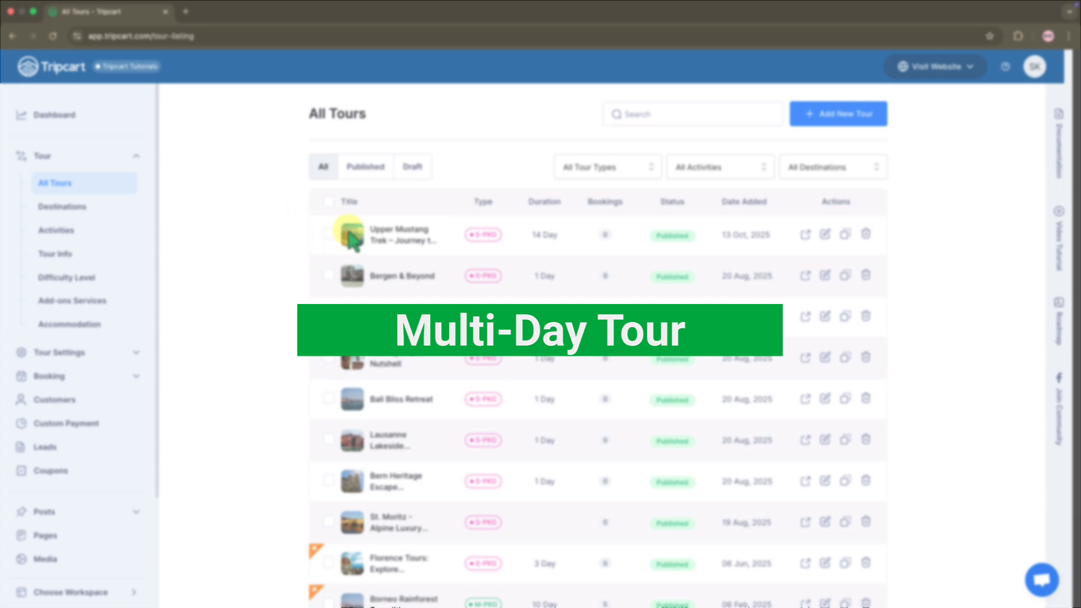
left_click(382, 241)
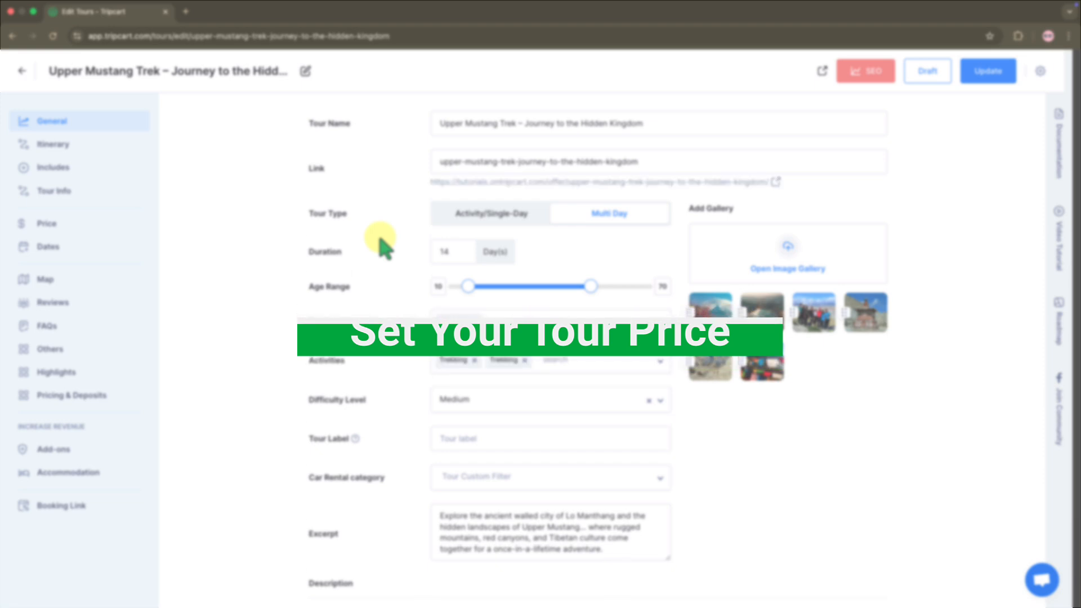
left_click(119, 231)
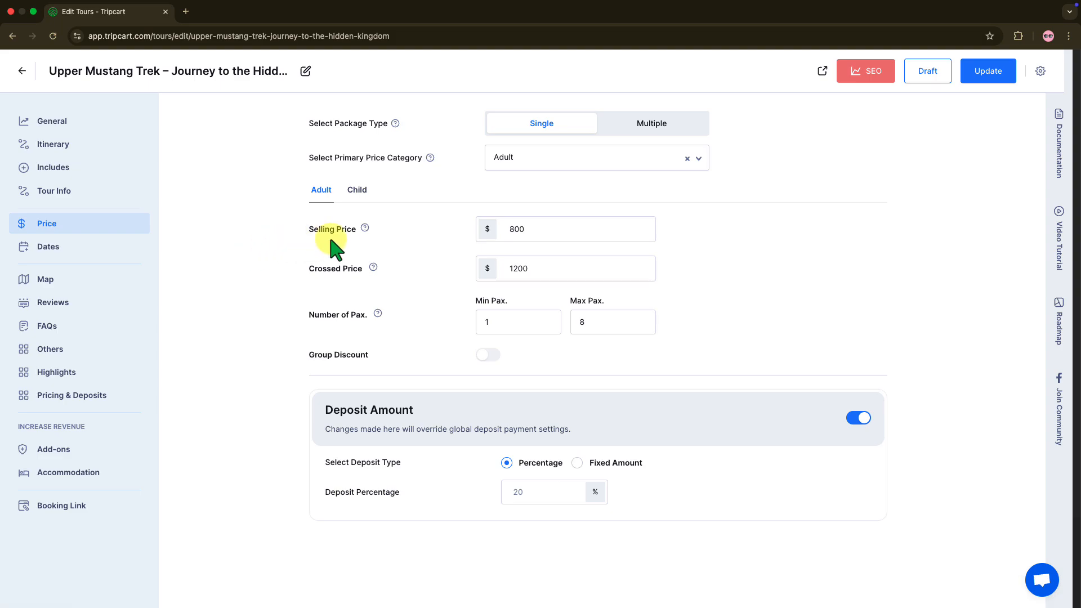
left_click(517, 229)
double_click(517, 228)
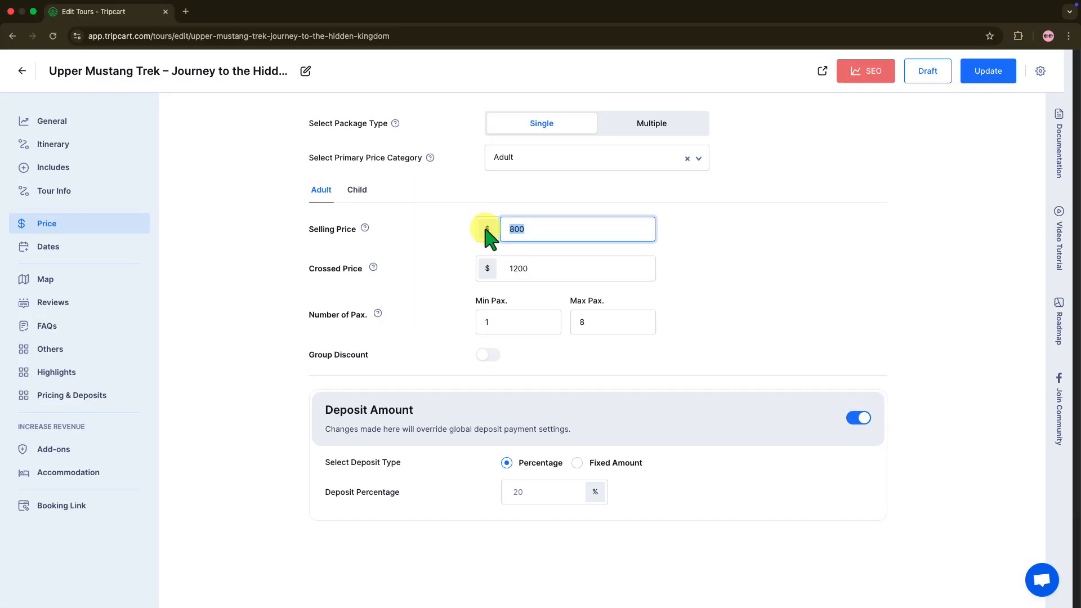
Replace the tour's Oct 13, 2025 starting date with June 1, 2026
left_click(125, 247)
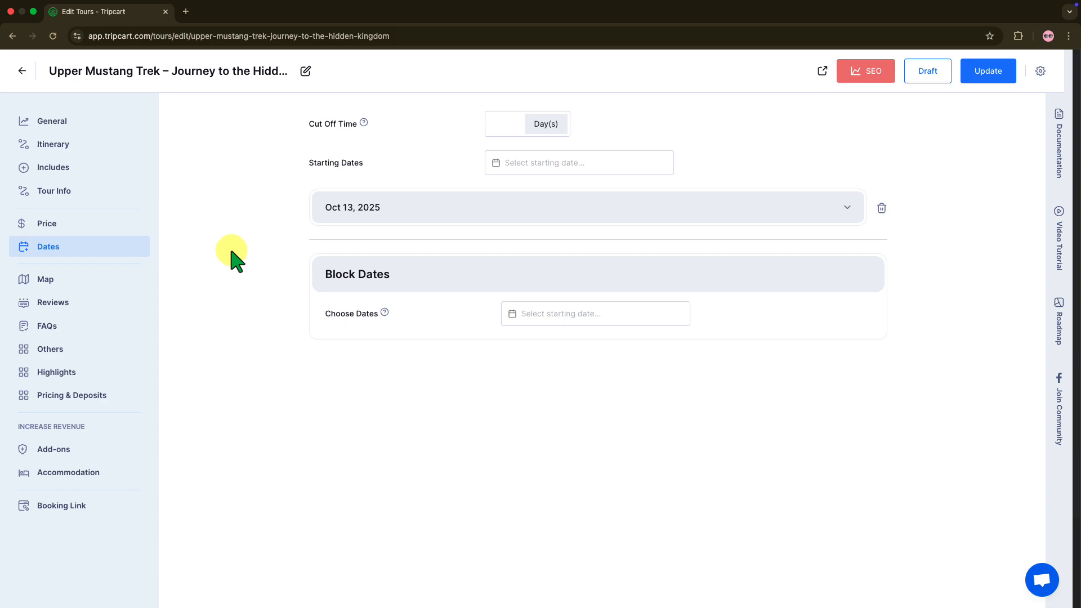
left_click(882, 208)
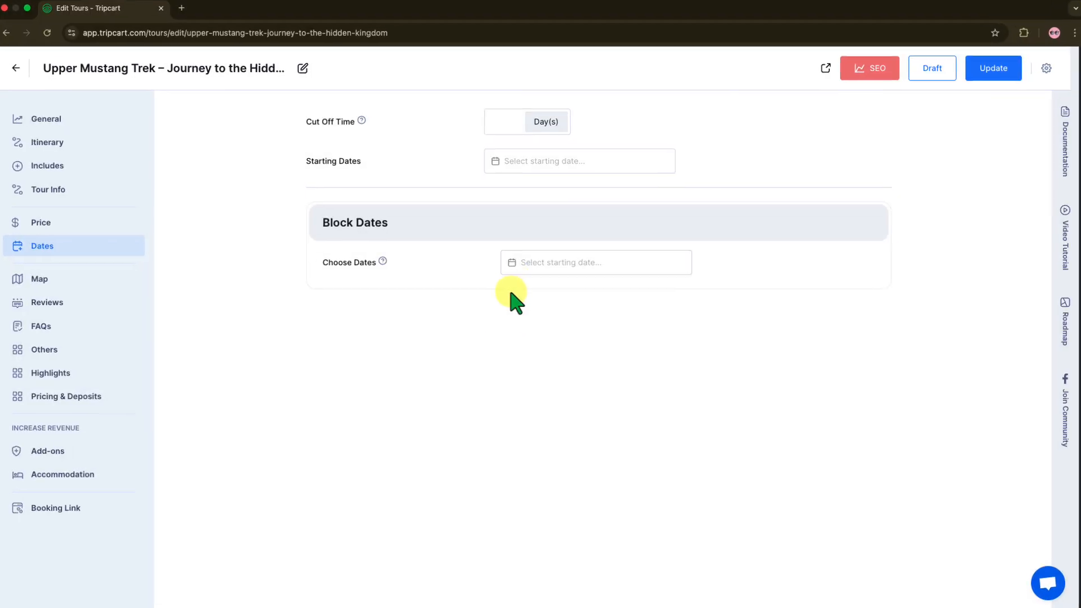
left_click(537, 139)
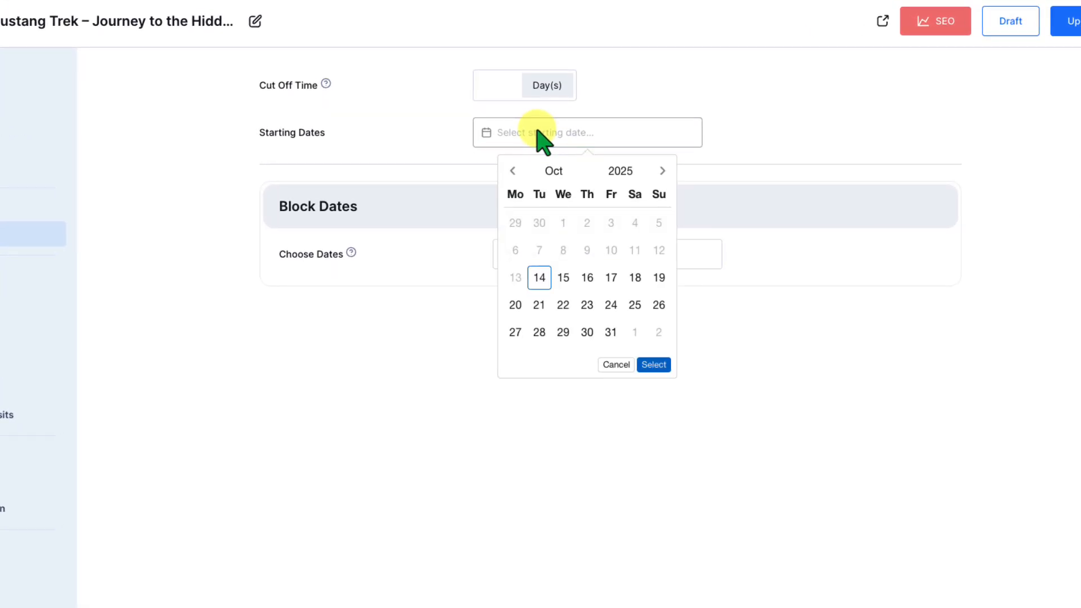
left_click(611, 173)
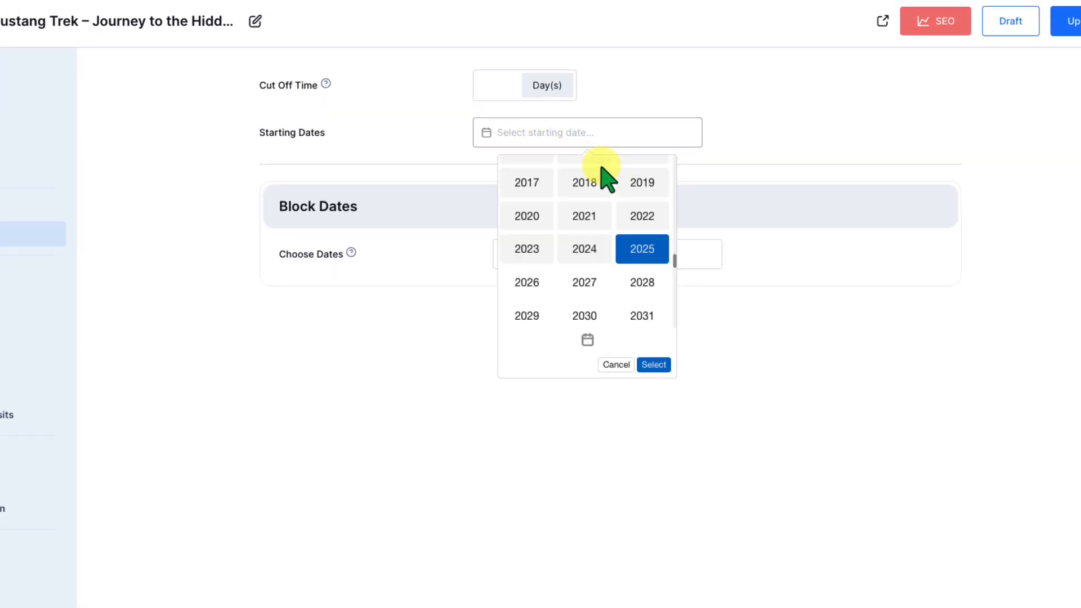
left_click(519, 271)
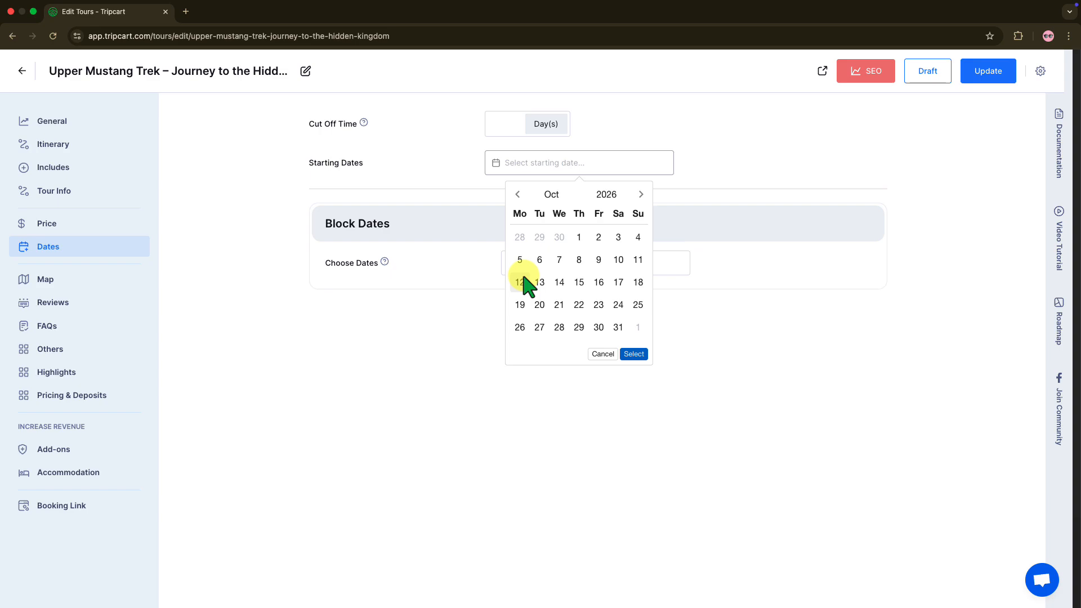
left_click(551, 195)
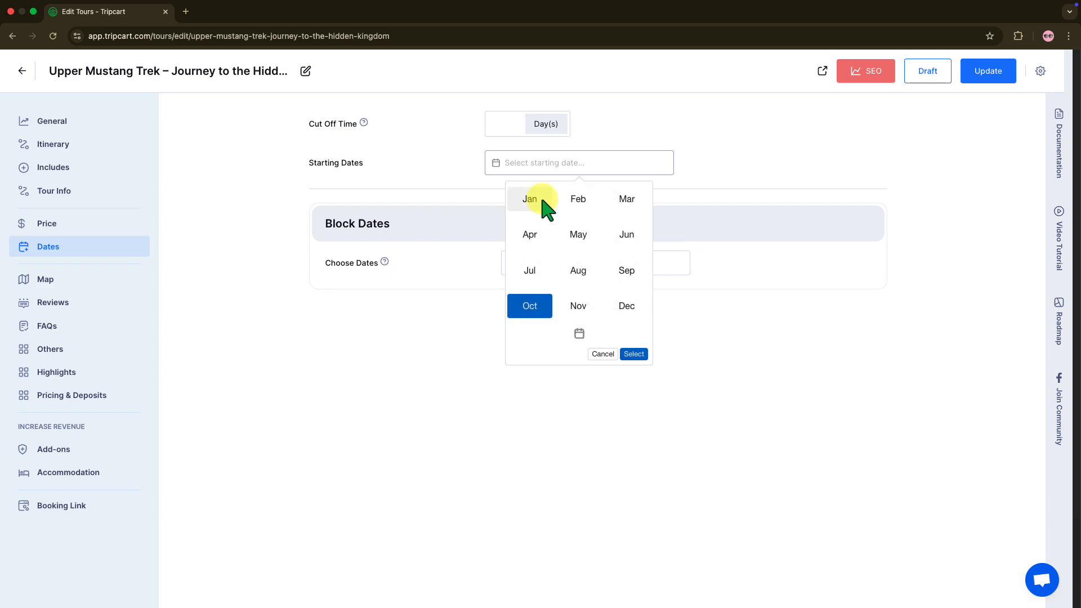
left_click(621, 238)
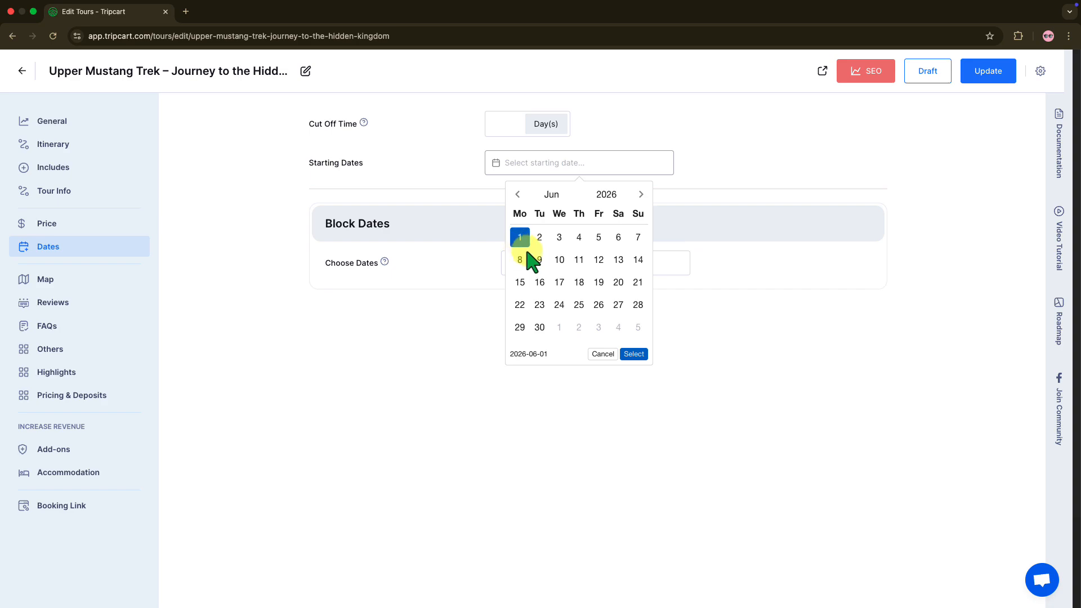
left_click(634, 355)
Set the June 1, 2026 selling prices to $900 for adults and $600 for children
double_click(538, 325)
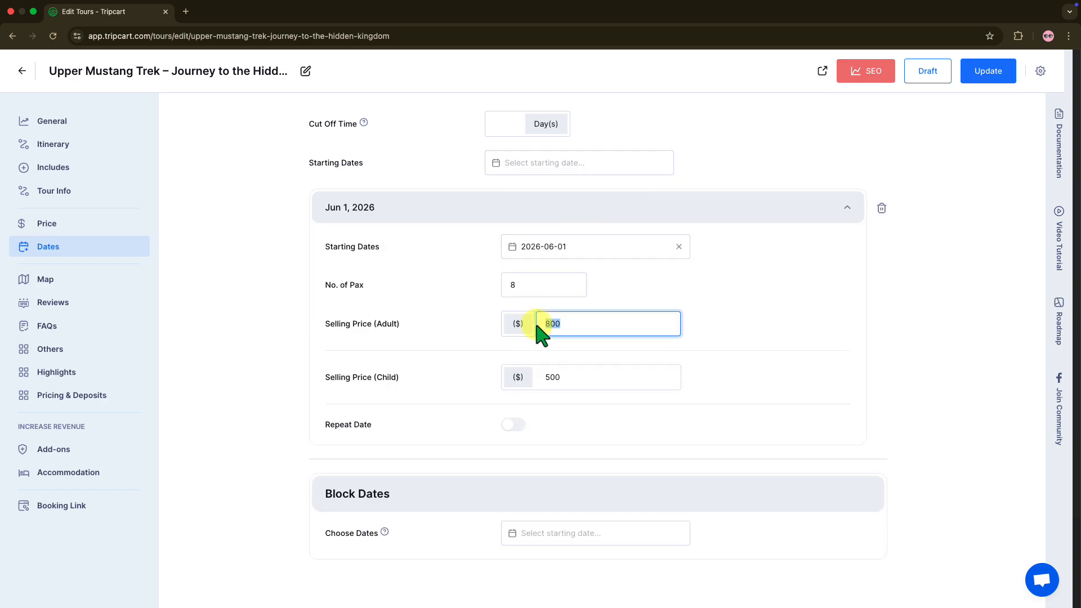
type("900")
double_click(550, 433)
type("600")
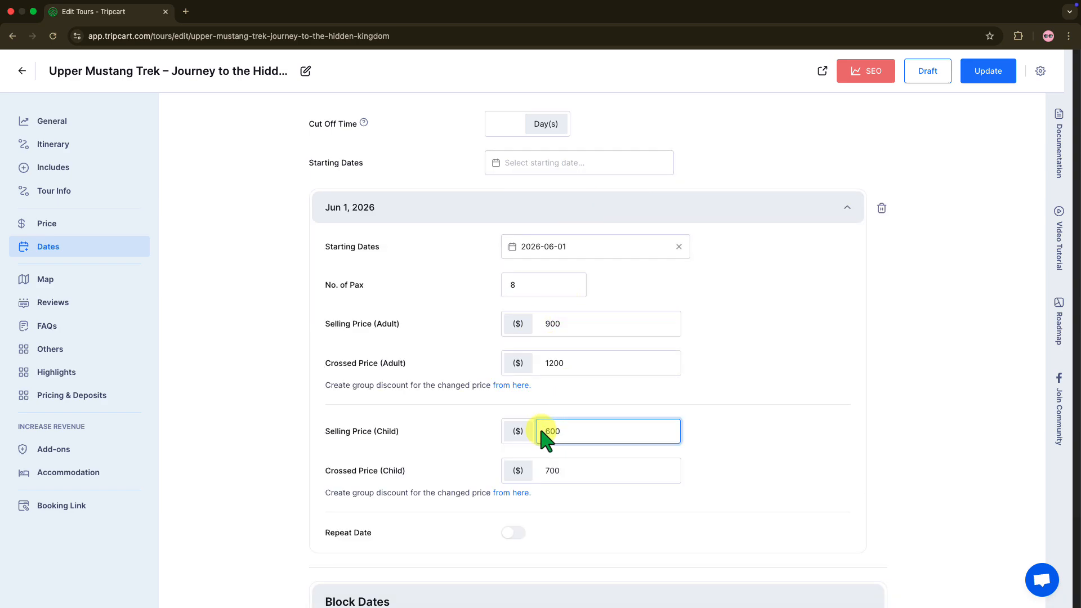
Make the June 1, 2026 departure repeat daily until August 31, 2026
left_click(512, 533)
scroll(509, 535, "down", 5)
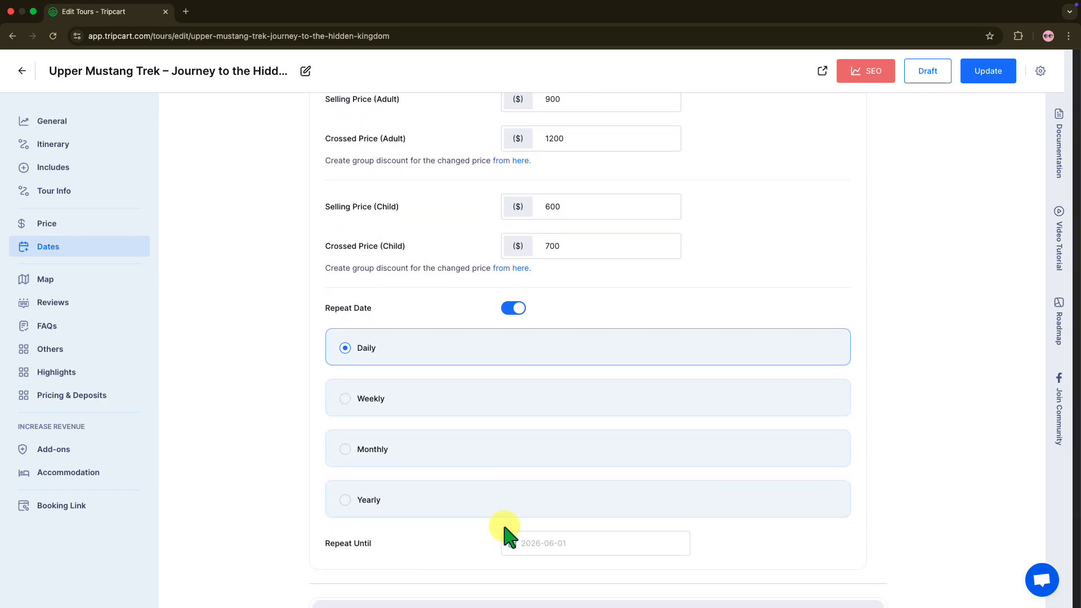
left_click(510, 538)
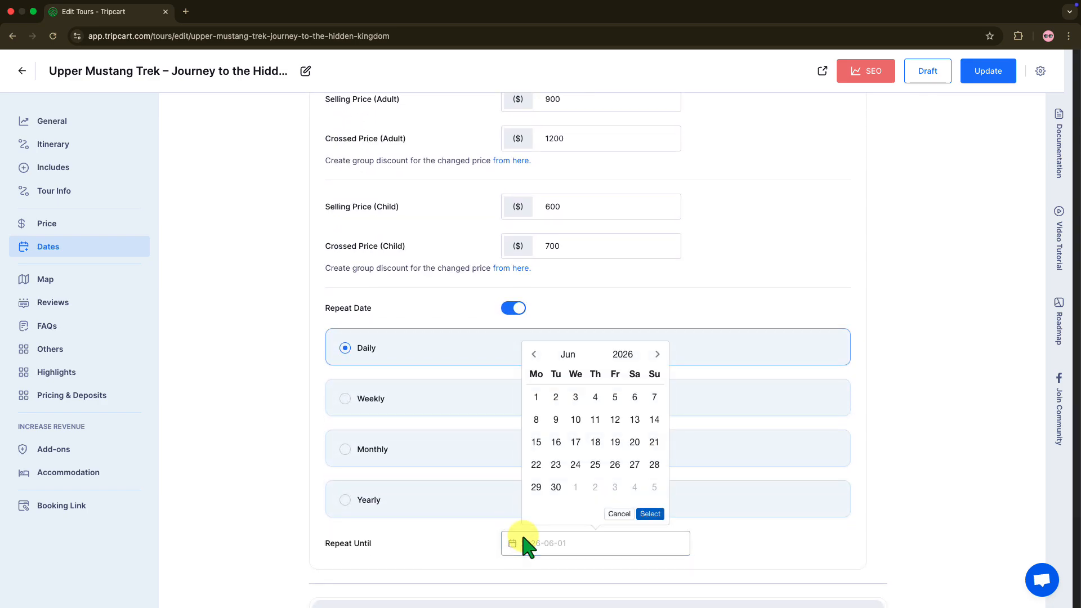
left_click(567, 355)
left_click(593, 431)
left_click(530, 487)
left_click(651, 514)
Collapse the June 1 departure and add a second starting date of September 1, 2026
scroll(640, 510, "up", 3)
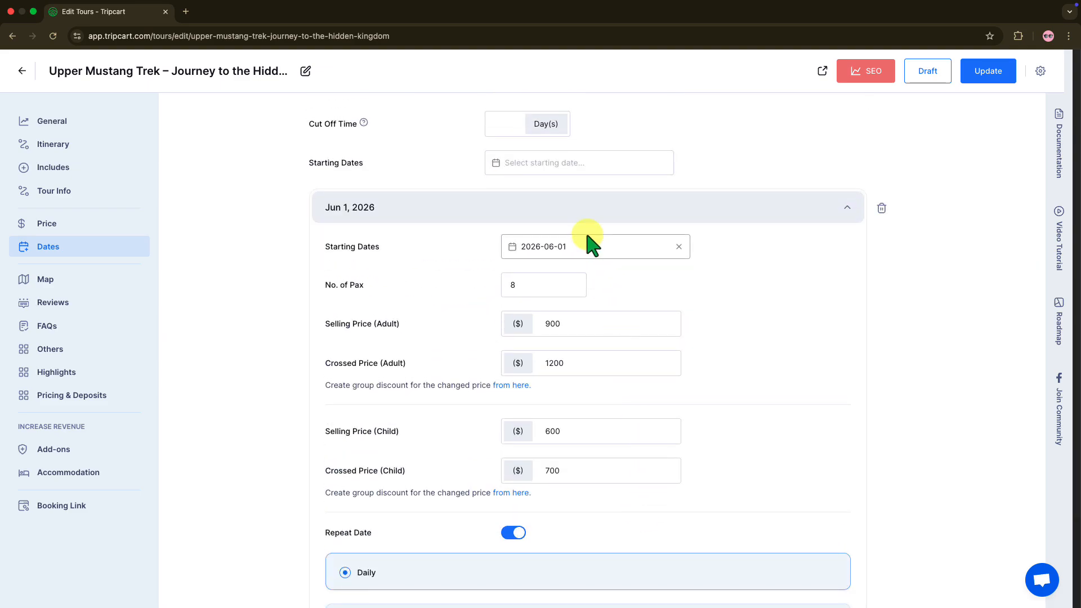
left_click(575, 214)
left_click(543, 163)
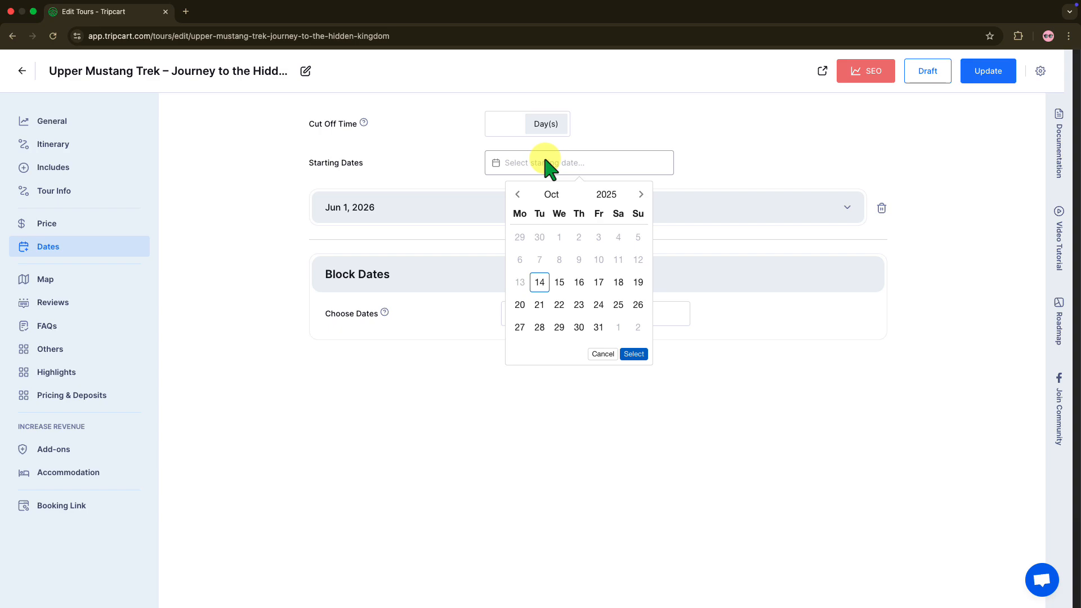
left_click(598, 198)
left_click(523, 285)
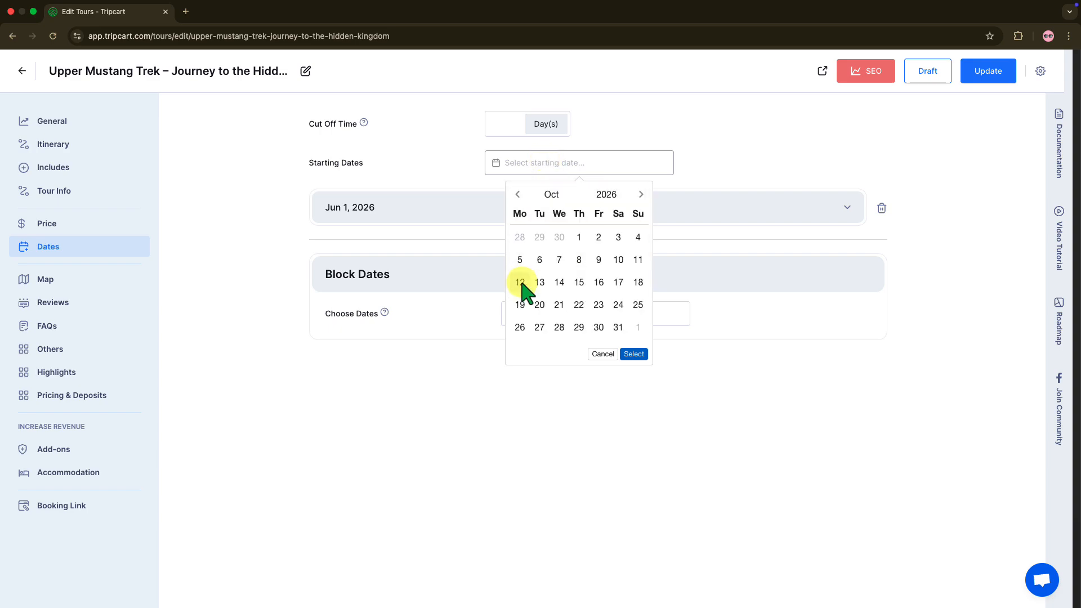
left_click(550, 195)
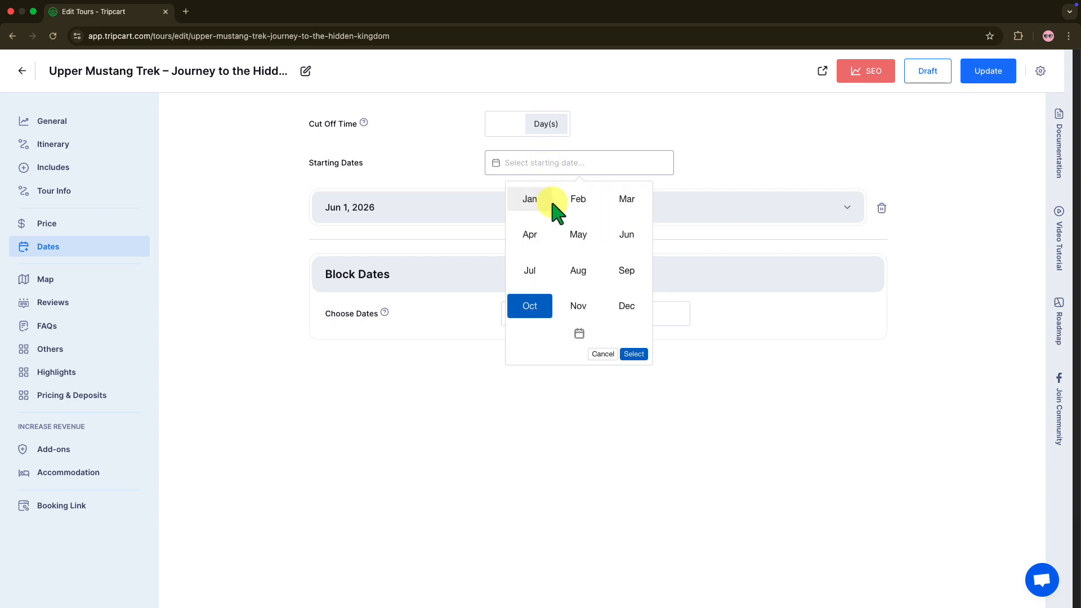
left_click(626, 271)
left_click(539, 237)
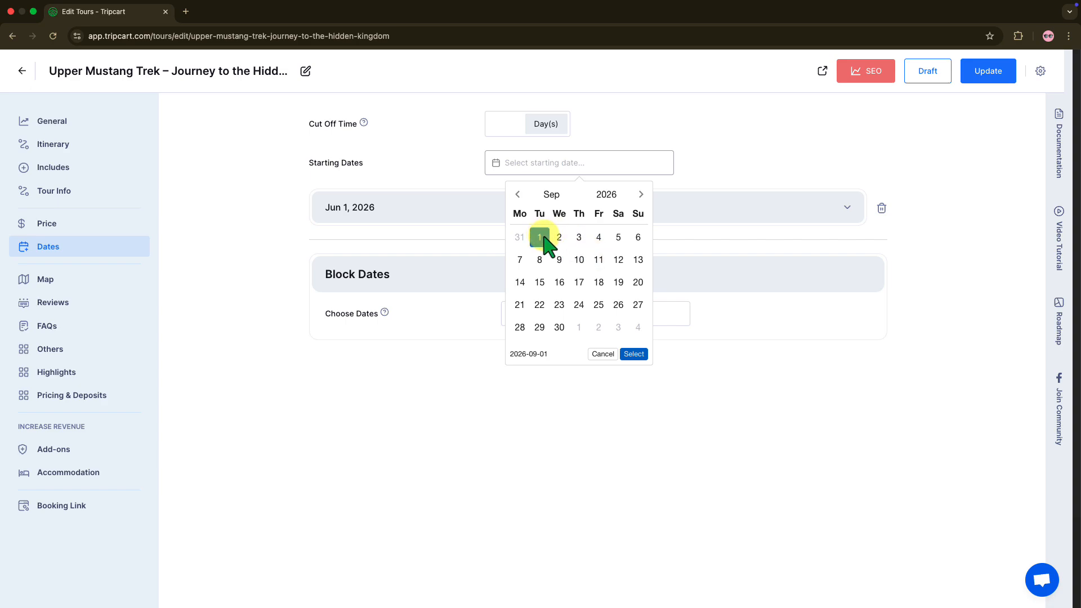
left_click(635, 354)
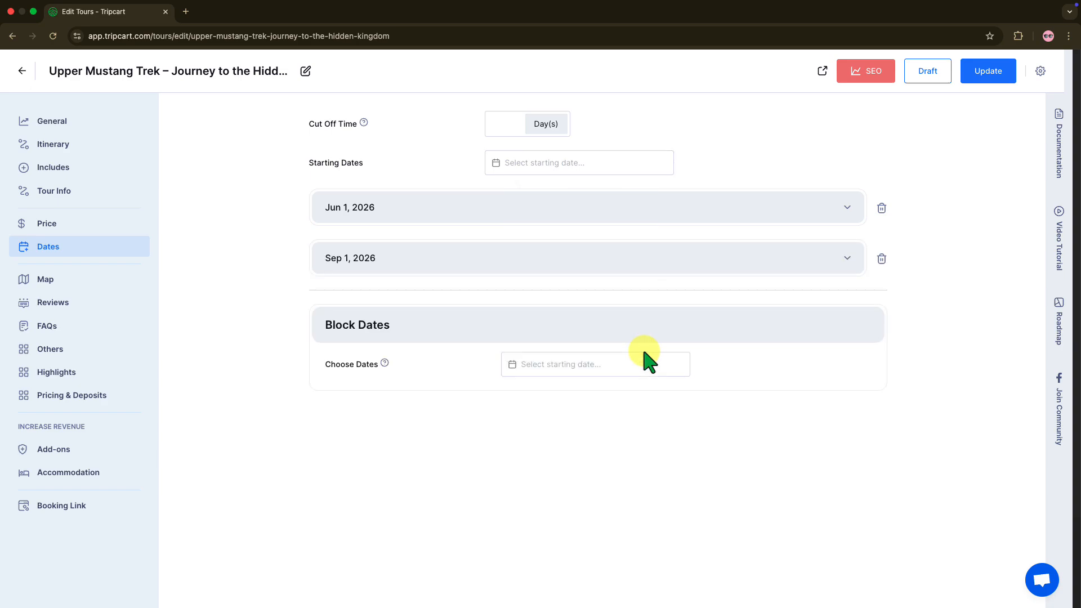
Set the September 1, 2026 selling prices to $700 for adults and $400 for children
left_click(579, 247)
double_click(536, 375)
type("700")
double_click(564, 482)
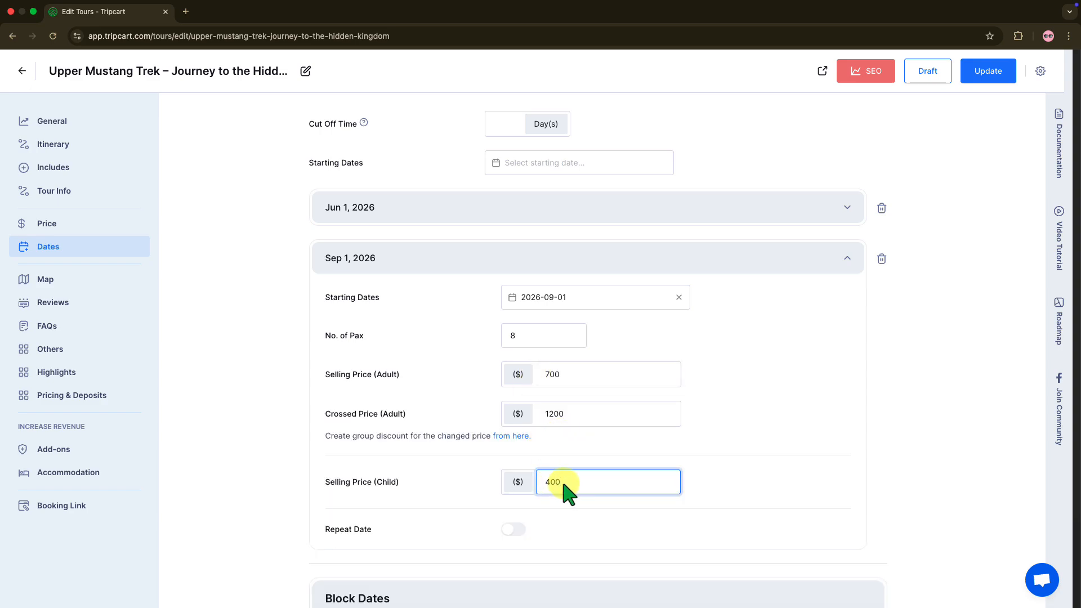
type("400")
Make the September 1, 2026 departure repeat daily until November 30, 2026
scroll(540, 501, "down", 2)
left_click(515, 496)
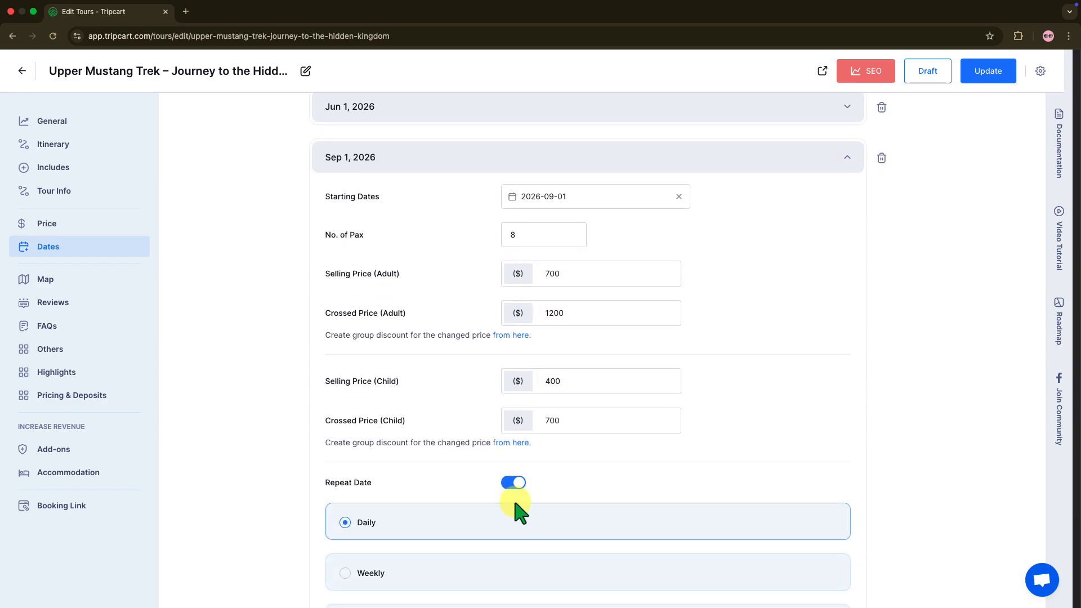
scroll(515, 504, "down", 5)
left_click(525, 431)
left_click(564, 239)
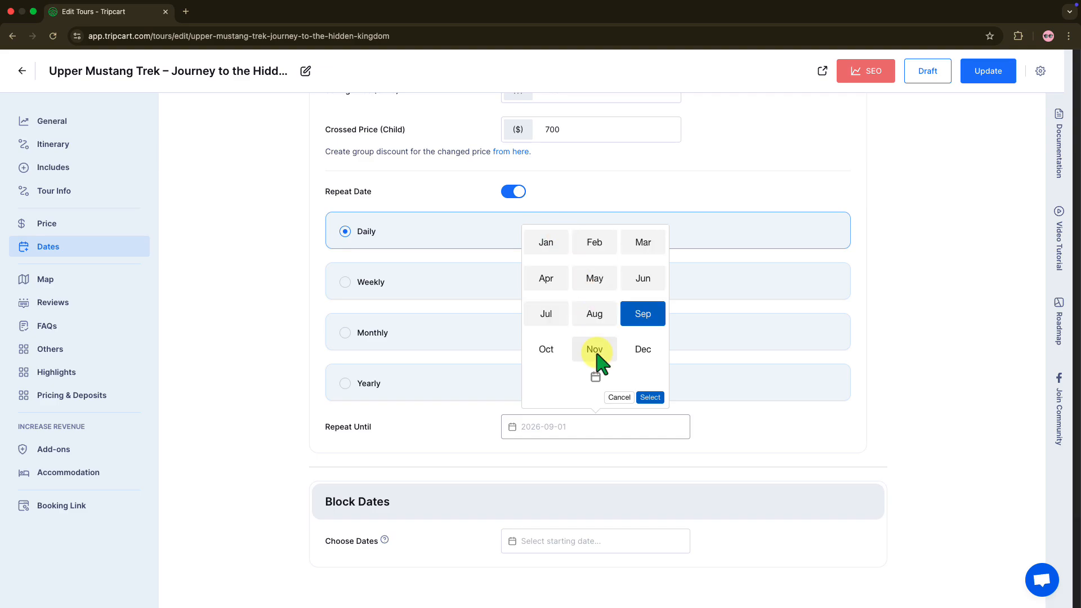
left_click(594, 348)
left_click(536, 370)
left_click(650, 398)
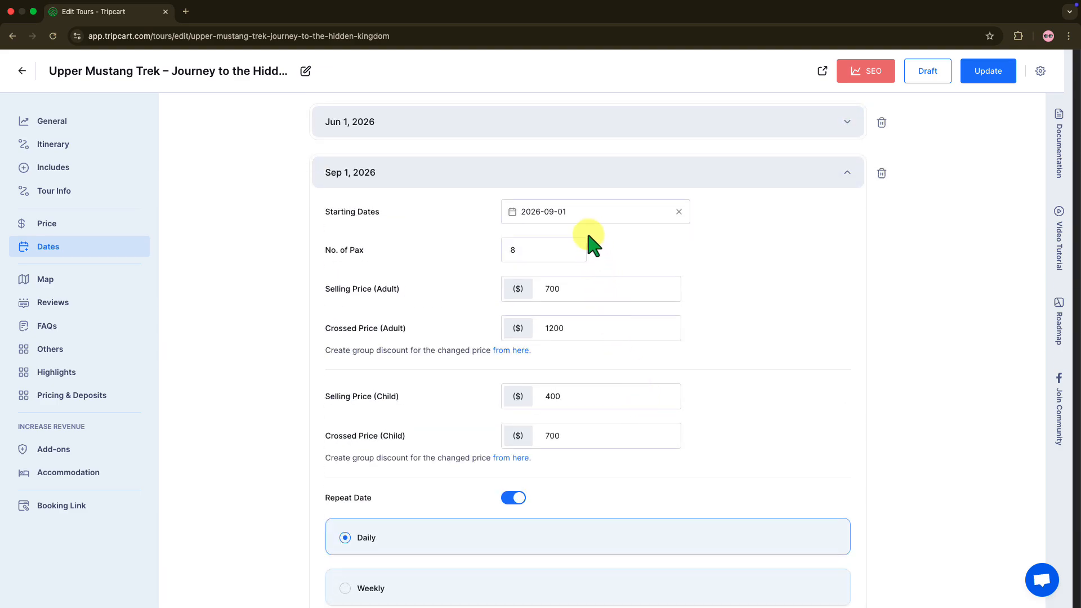
Add a third starting date of December 1, 2026 to the tour
left_click(566, 169)
left_click(606, 194)
left_click(528, 284)
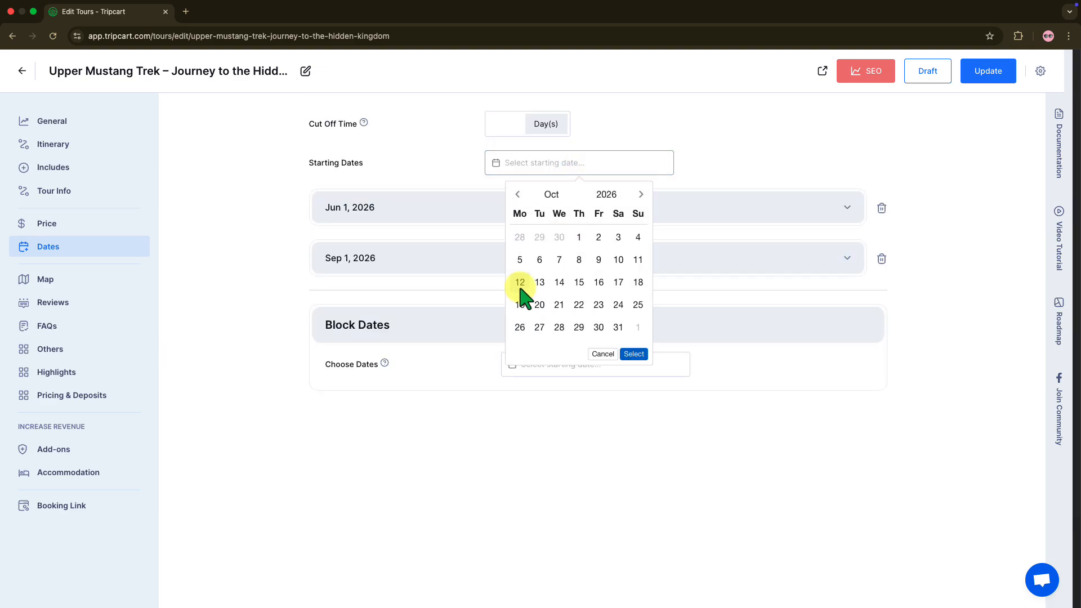
left_click(550, 195)
left_click(625, 305)
left_click(538, 236)
left_click(634, 354)
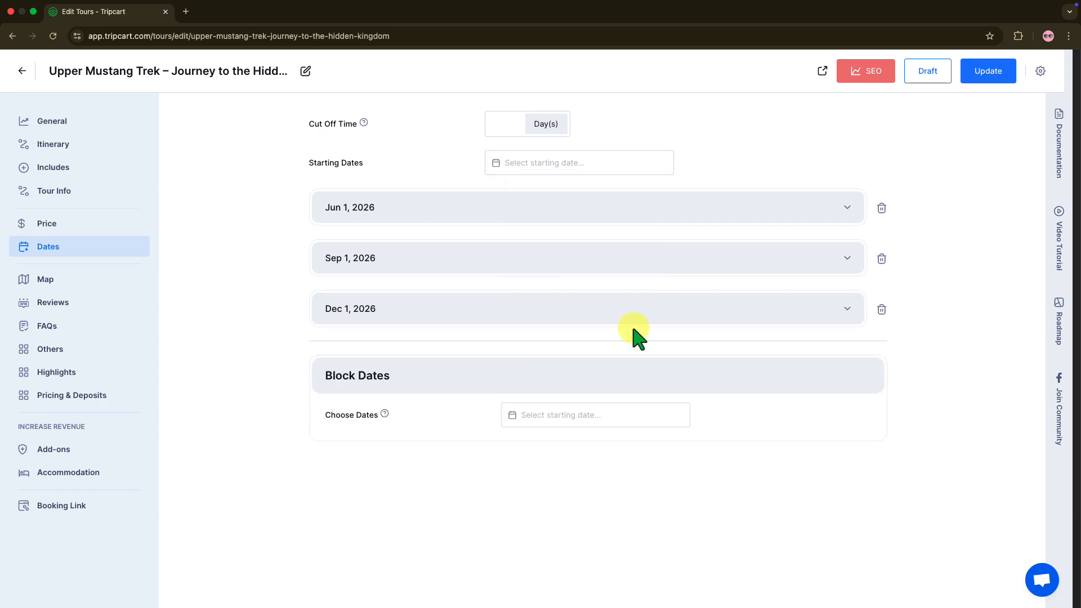
Set the December 1, 2026 selling prices to $650 for adults and $350 for children
left_click(638, 331)
double_click(540, 426)
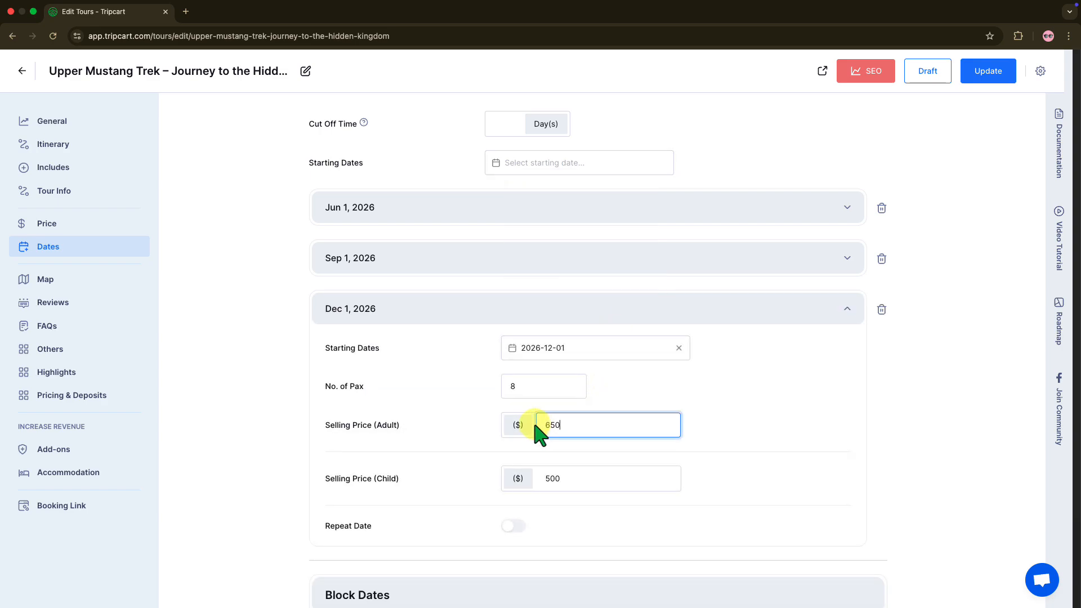
type("650")
double_click(542, 479)
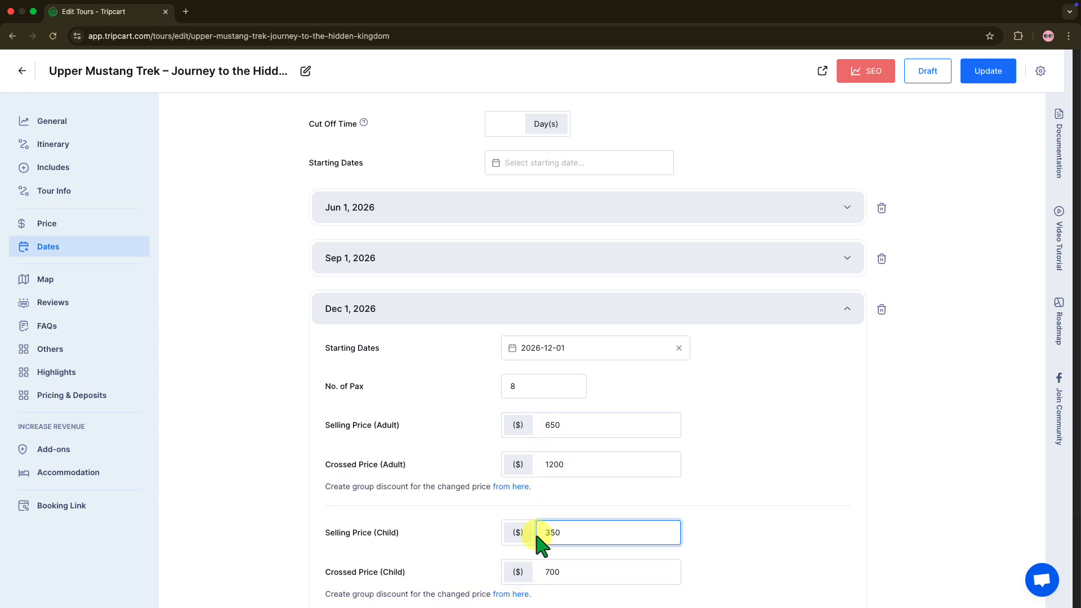
Make the December 1, 2026 departure repeat daily until February 28, 2027
scroll(541, 543, "down", 2)
left_click(513, 520)
scroll(518, 496, "down", 5)
left_click(526, 442)
left_click(567, 254)
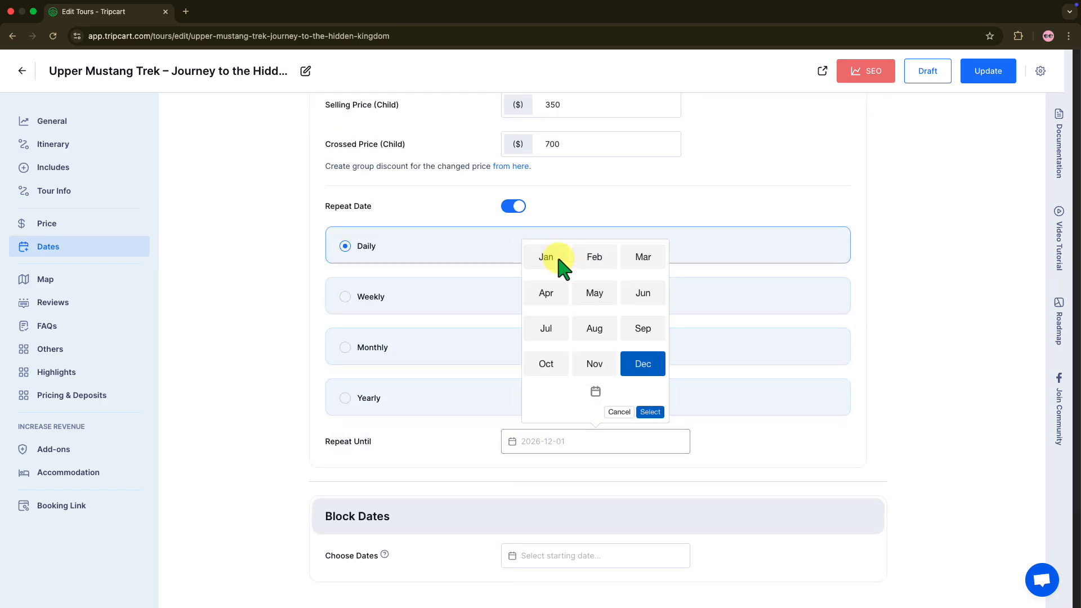
left_click(596, 391)
left_click(657, 254)
left_click(567, 251)
left_click(594, 257)
left_click(654, 385)
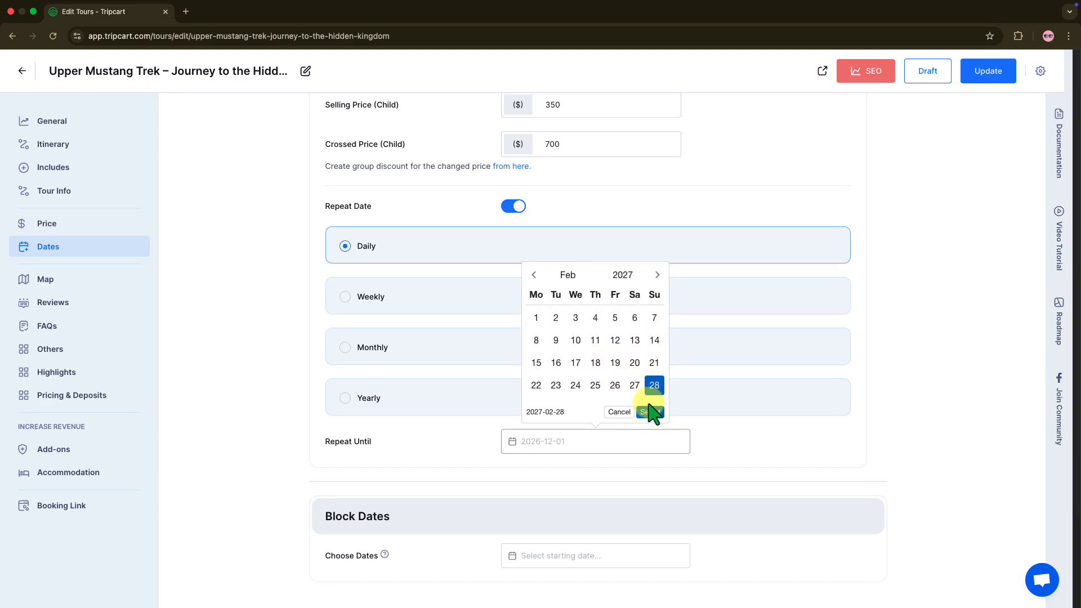
left_click(651, 412)
Add a fourth starting date of June 1, 2027 to the tour
scroll(654, 417, "up", 5)
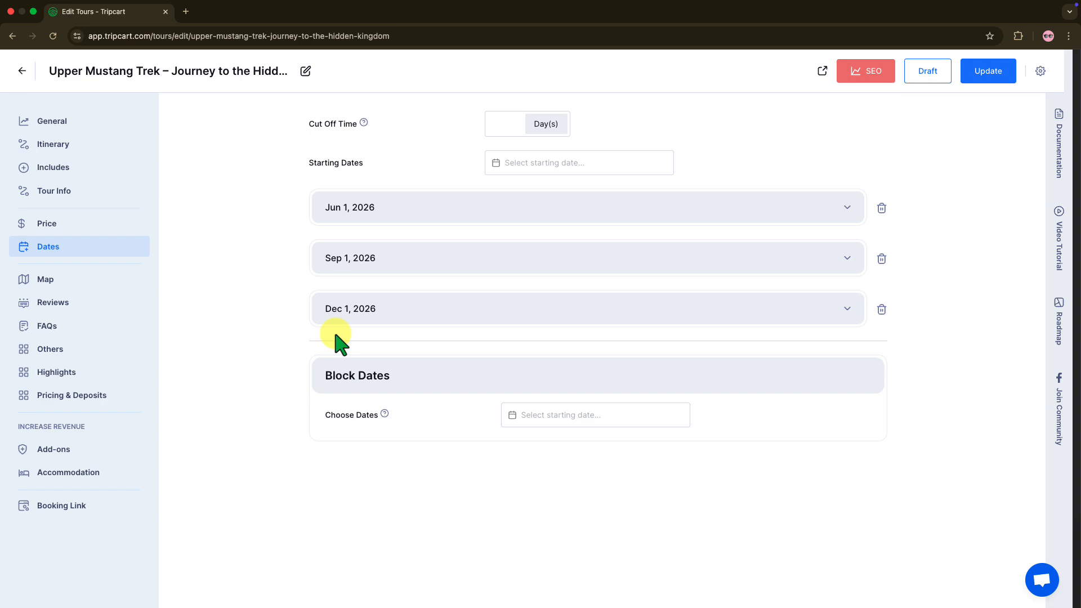
left_click(519, 163)
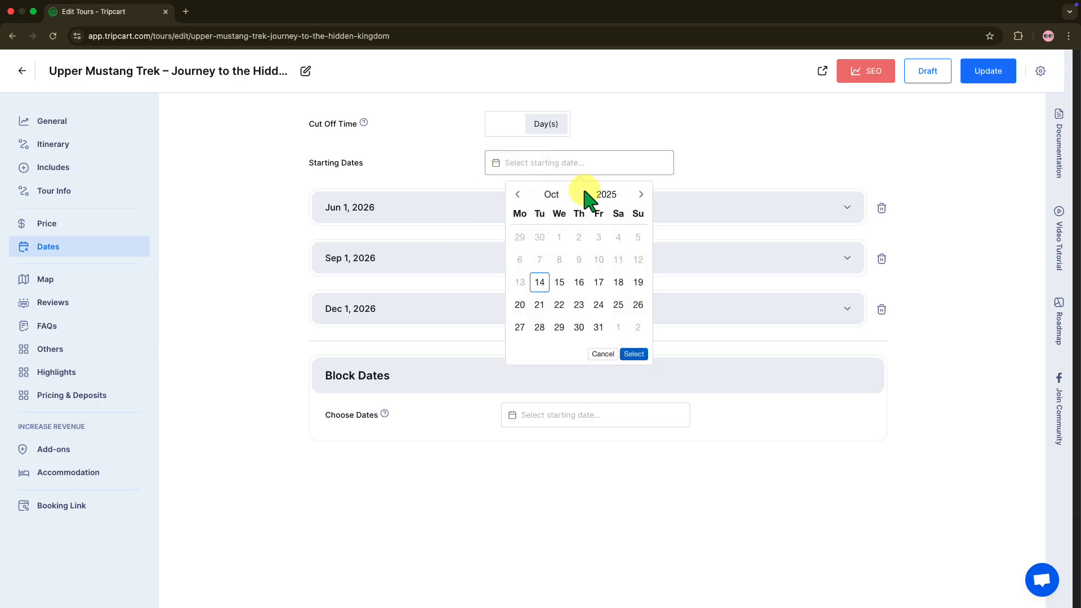
left_click(640, 195)
left_click(641, 195)
left_click(622, 195)
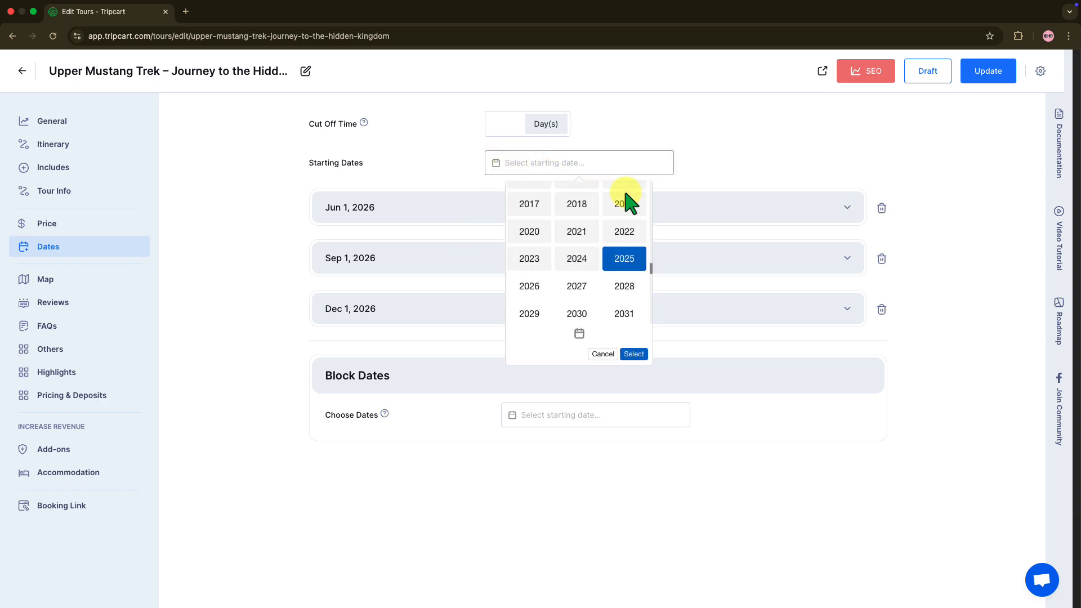
left_click(582, 283)
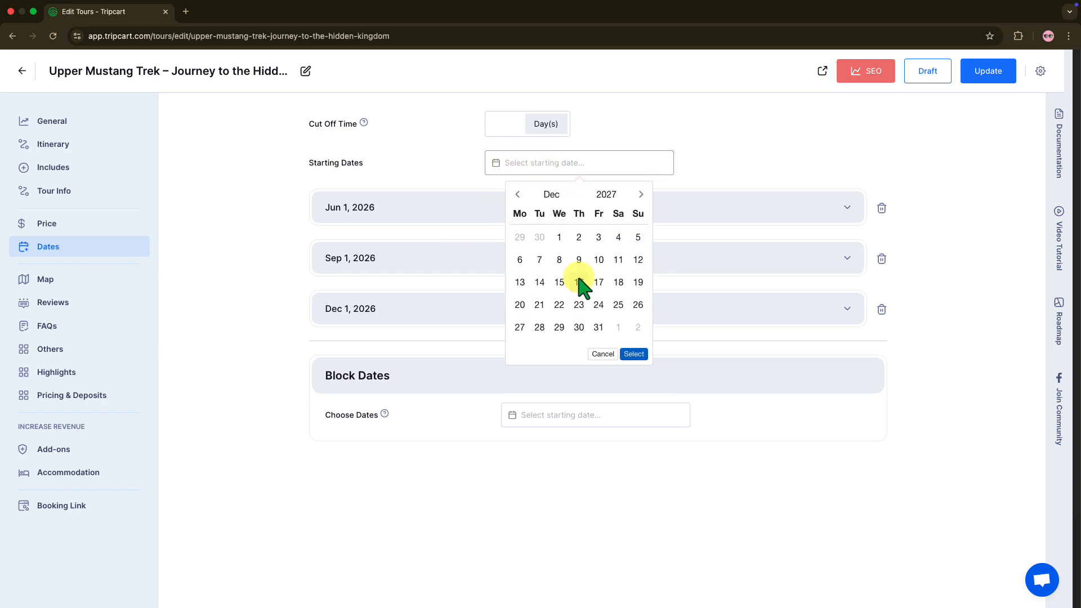
left_click(551, 194)
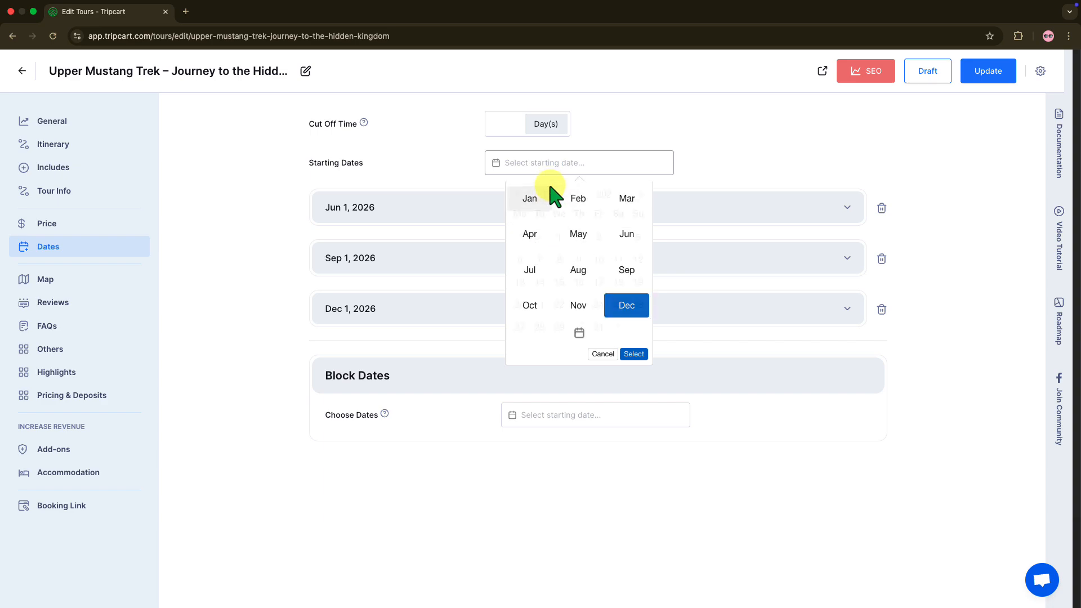
left_click(613, 236)
left_click(540, 237)
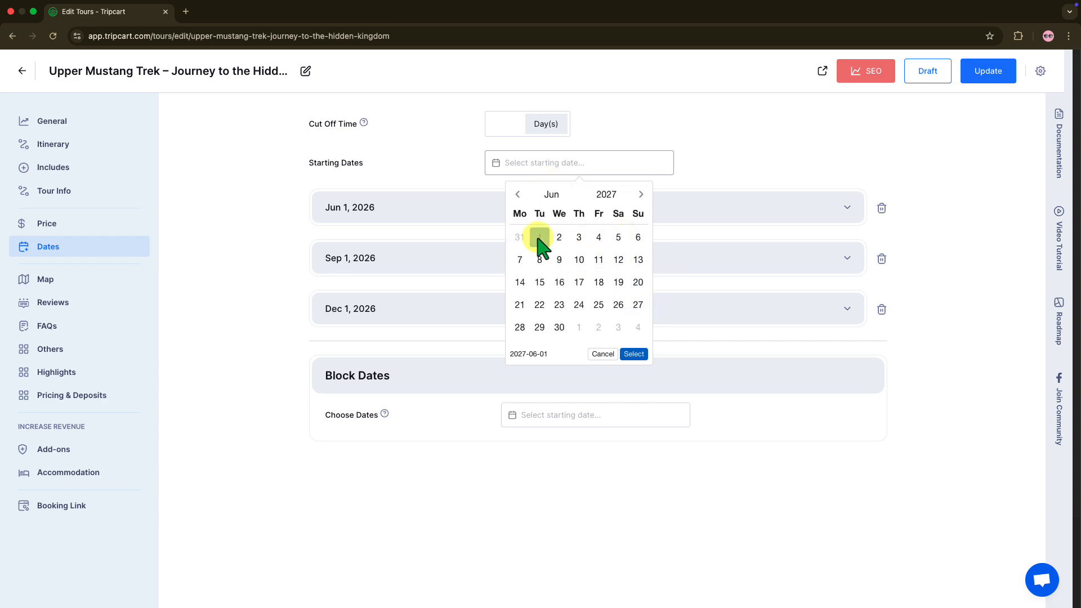
left_click(632, 355)
left_click(633, 359)
Set the June 1, 2027 selling prices to $1000 for adults and $650 for children
left_click(550, 475)
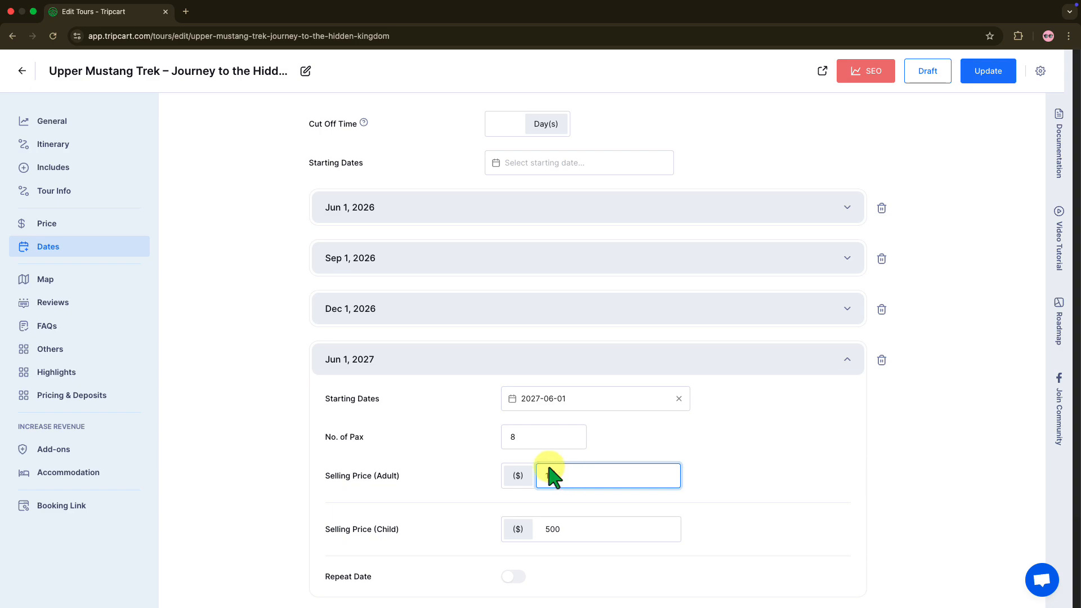
left_click(566, 526)
double_click(542, 585)
type("650")
scroll(533, 587, "down", 2)
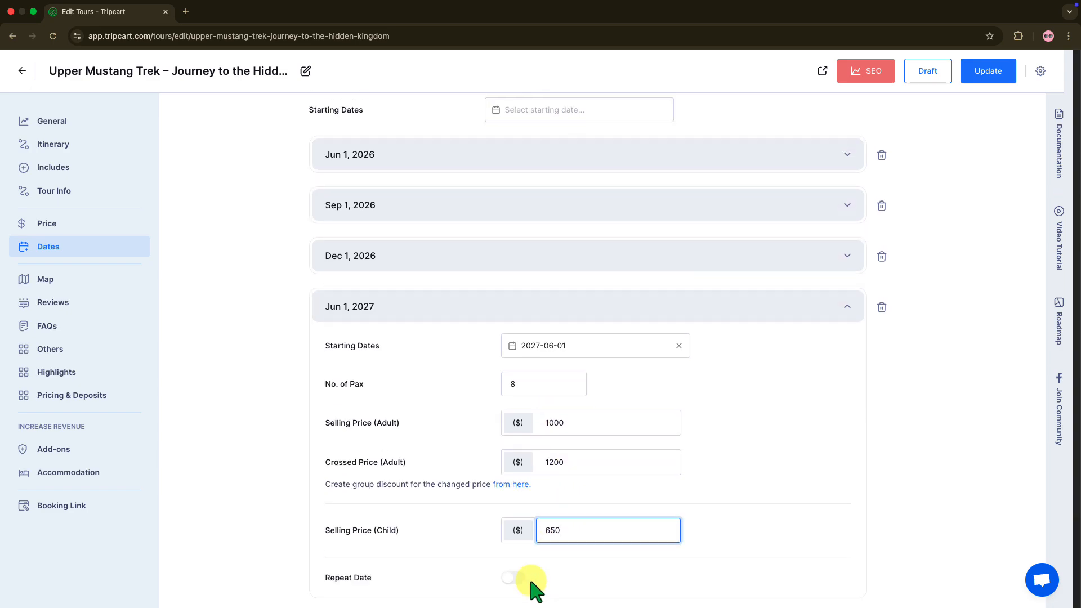
Make the June 1, 2027 departure repeat daily until the end of August 2027
left_click(512, 583)
scroll(506, 583, "down", 5)
left_click(541, 459)
left_click(567, 268)
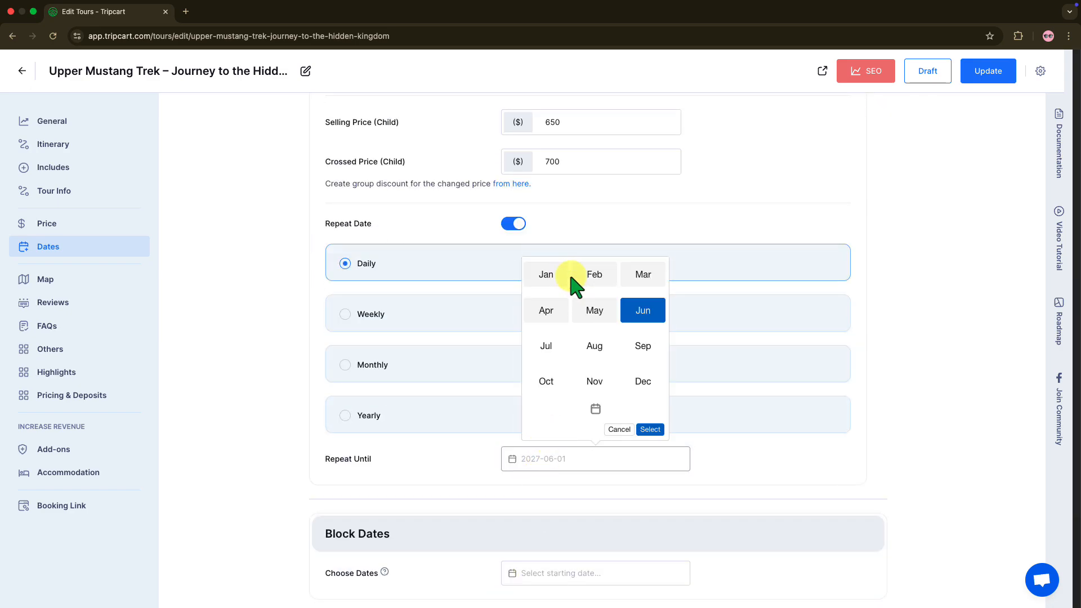
left_click(594, 346)
left_click(558, 404)
left_click(650, 429)
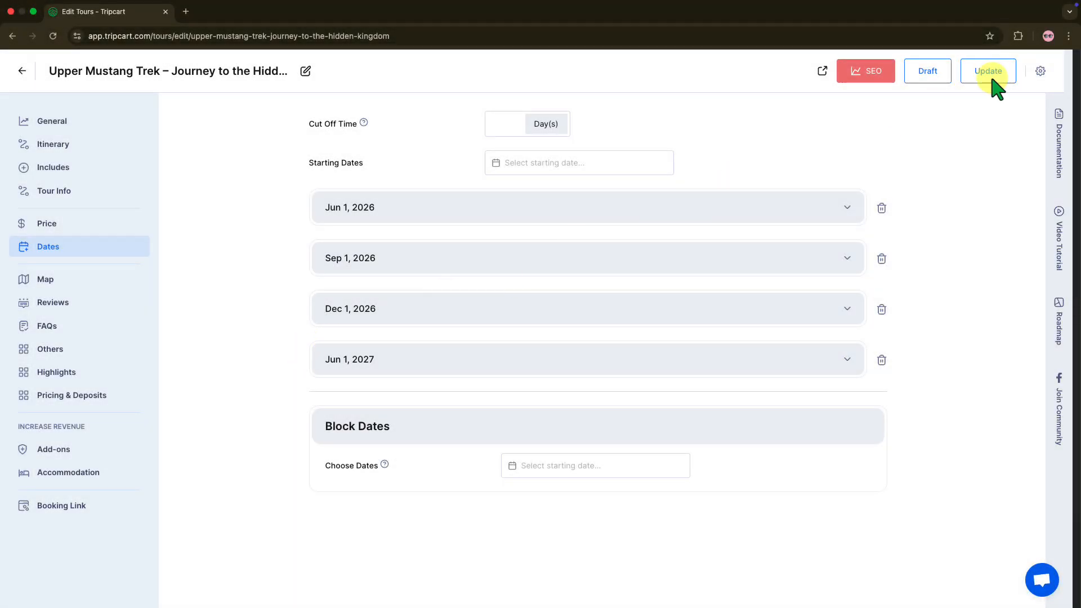
Save the Upper Mustang Trek tour and open the departure list on its public preview page
left_click(992, 79)
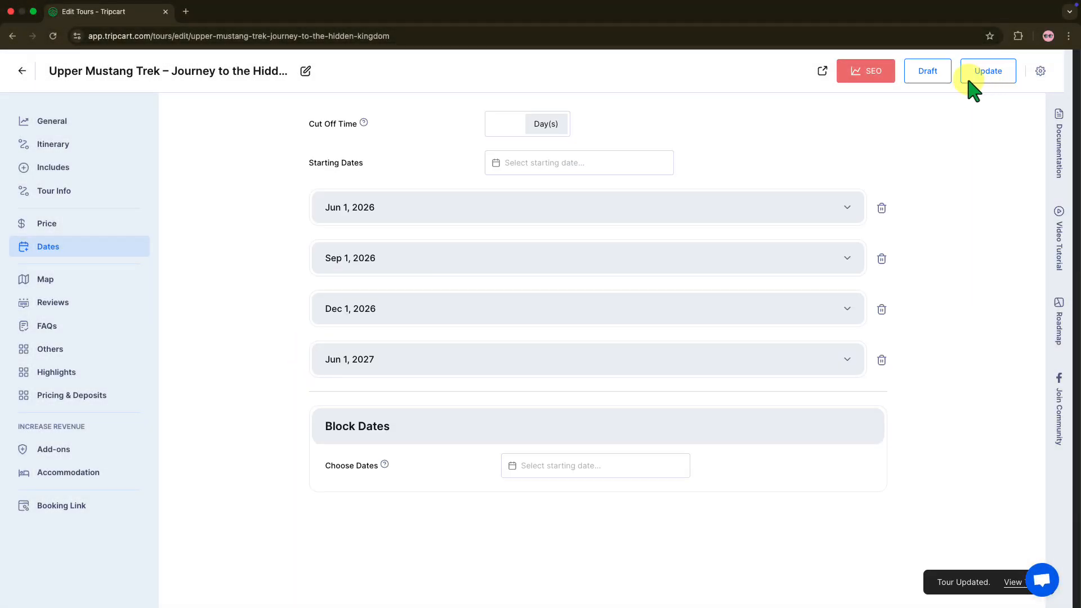
left_click(822, 71)
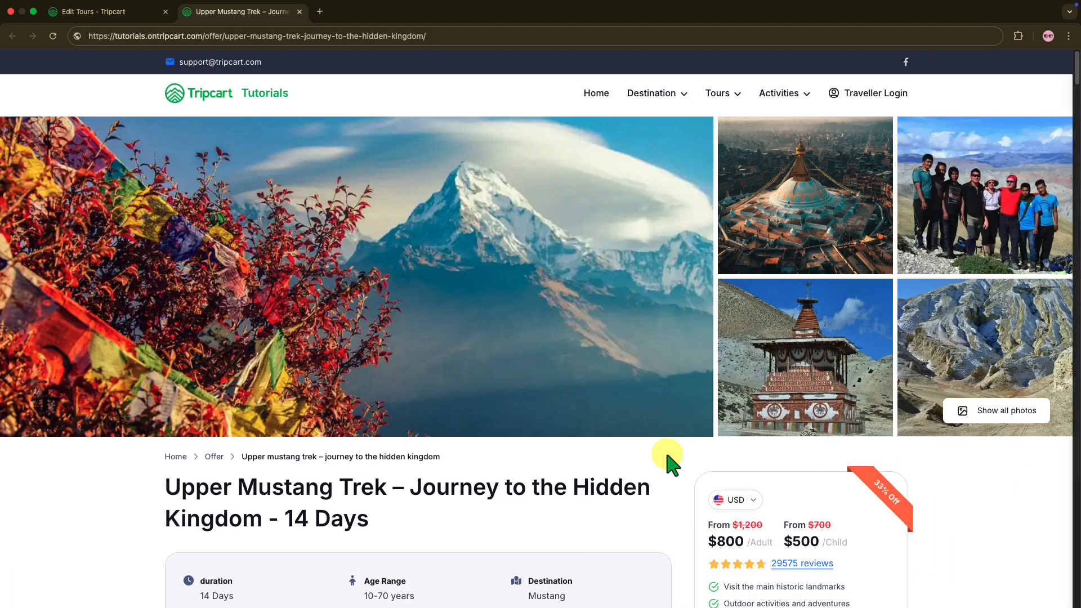
scroll(668, 459, "down", 5)
left_click(753, 521)
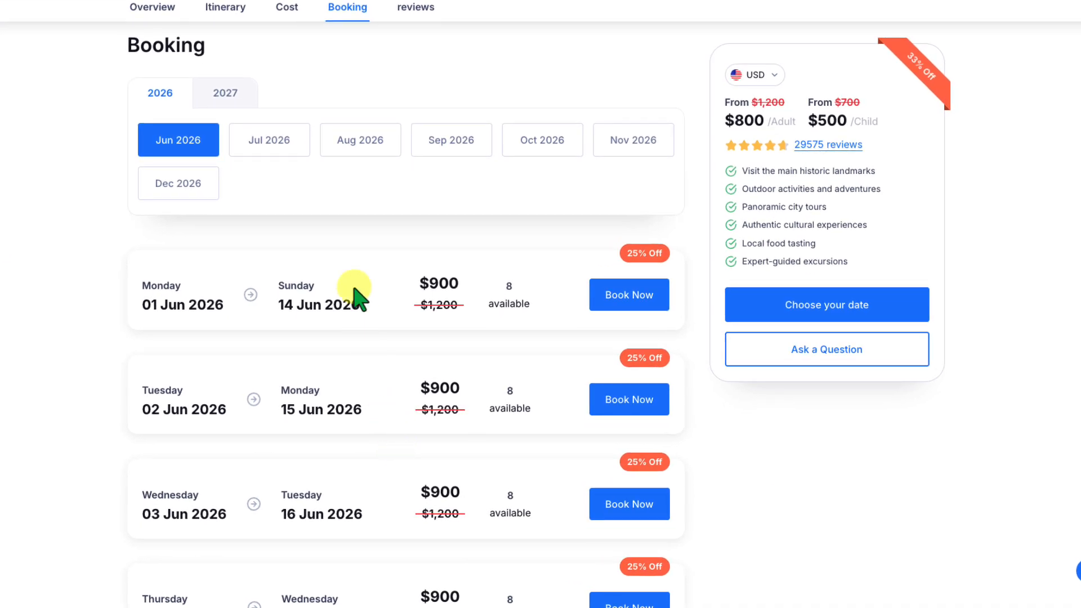
Check the departure prices for August 2026, September 2026 and June 2027 on the tour's booking section
left_click(358, 156)
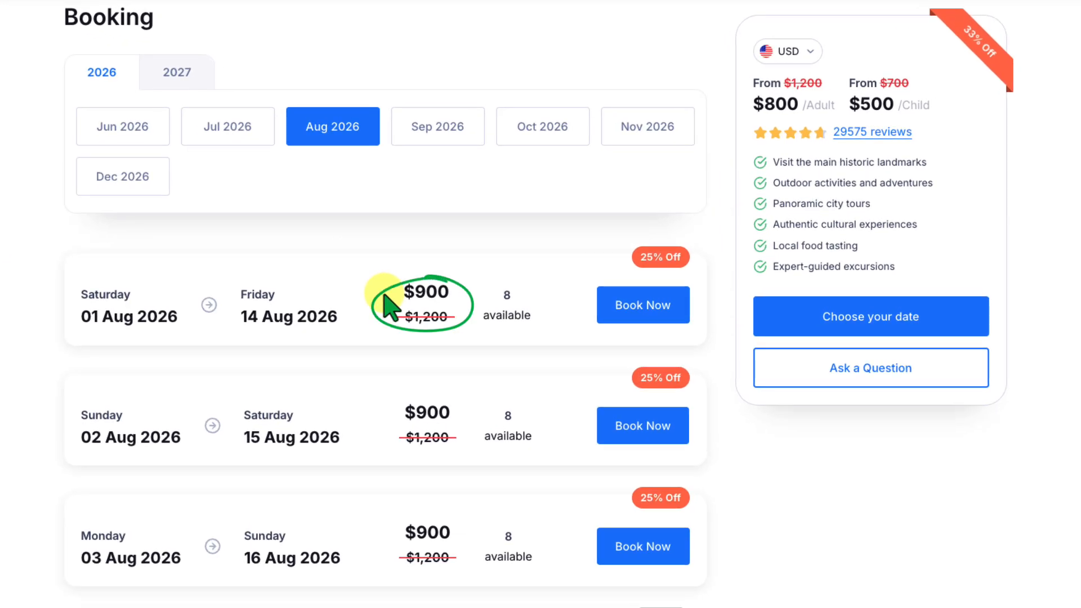
left_click(446, 140)
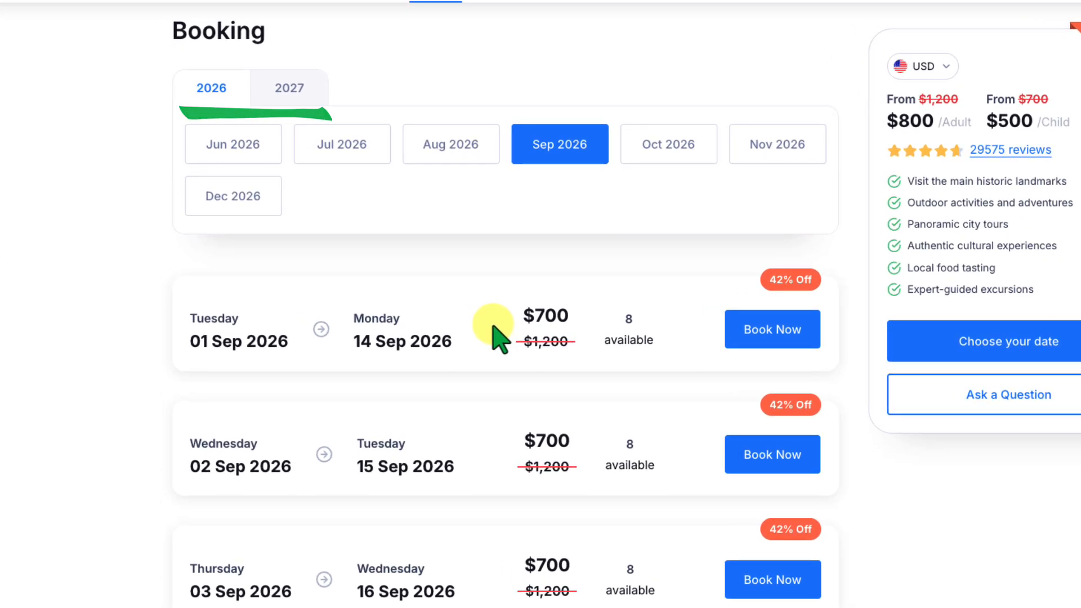
left_click(292, 104)
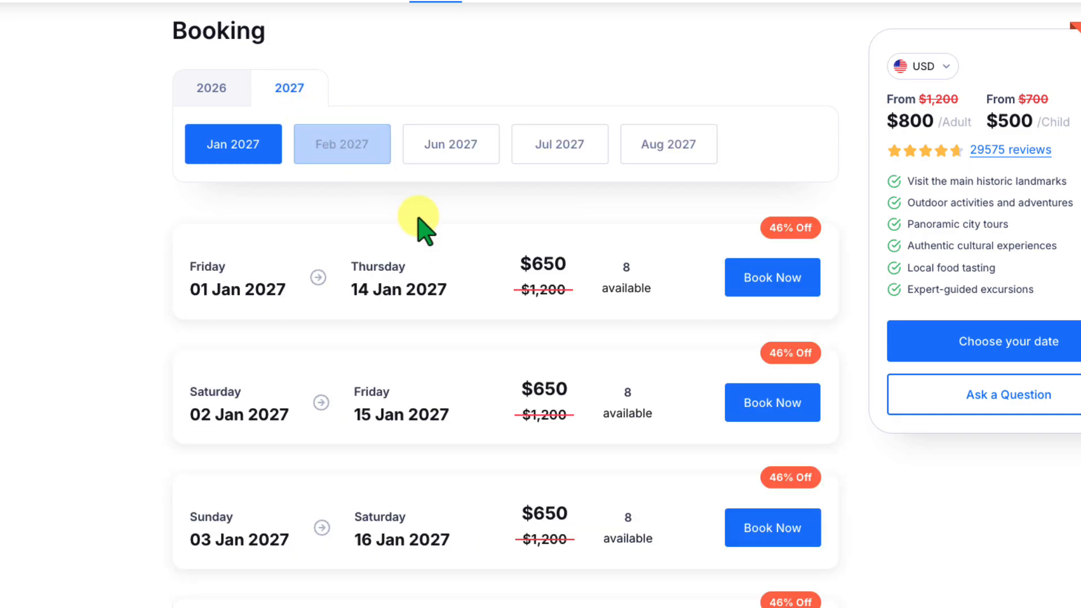
left_click(452, 158)
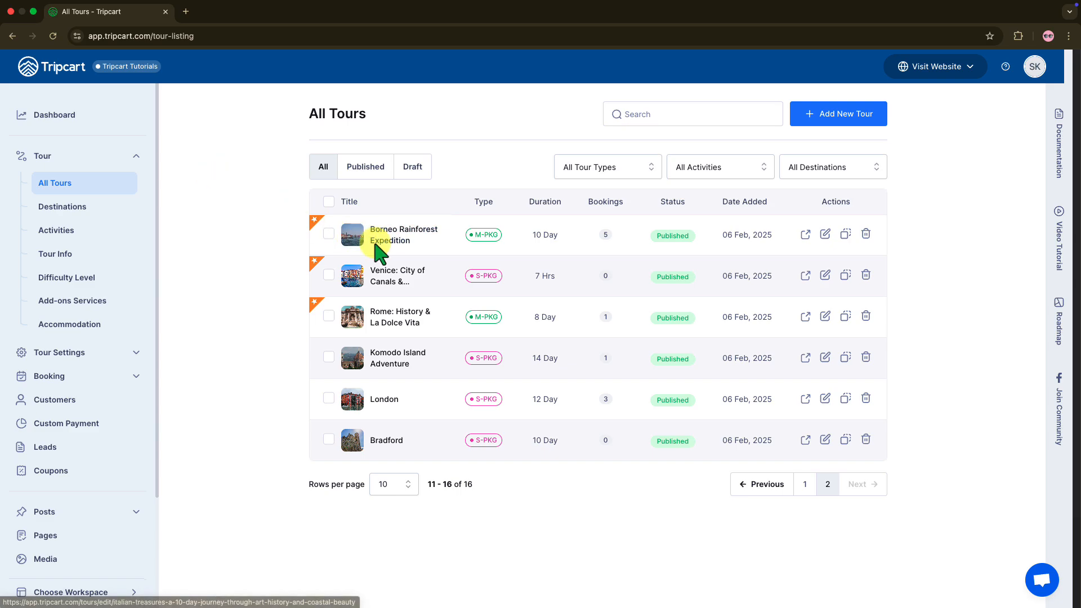
Open the Venice: City of Canals & Romance tour for editing and show its date settings
left_click(387, 271)
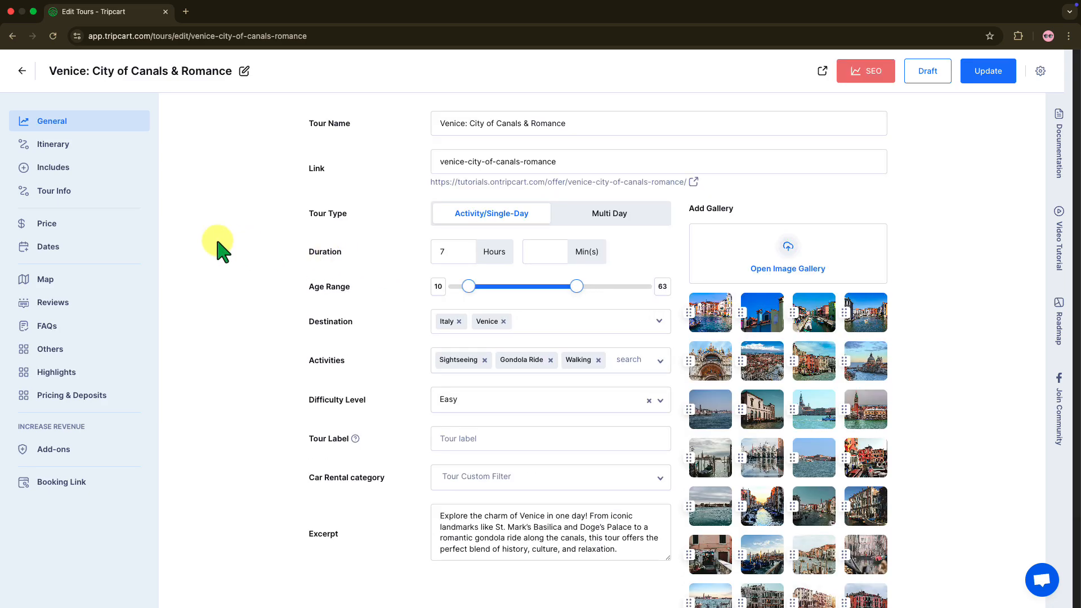
left_click(107, 232)
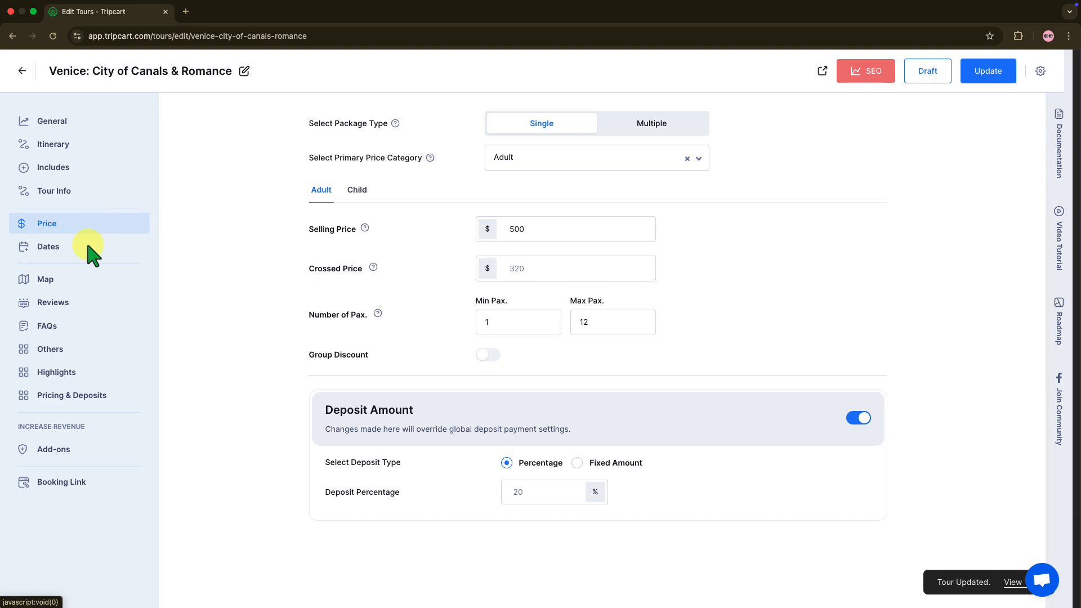
left_click(89, 248)
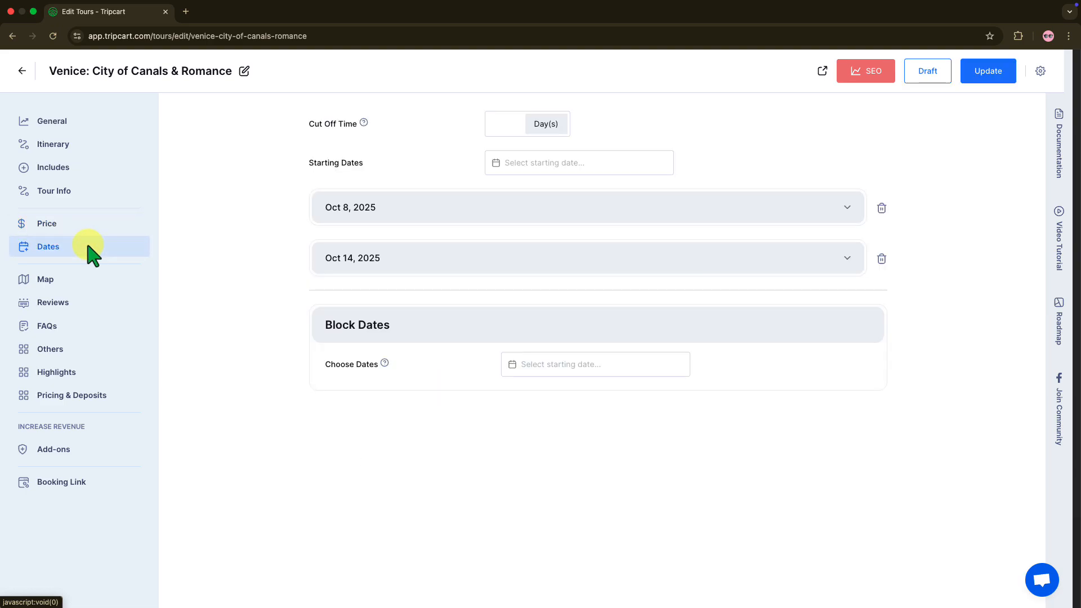
Review the prices, time slots and weekly repeat days of the October 8 and October 14, 2025 starting dates
left_click(395, 214)
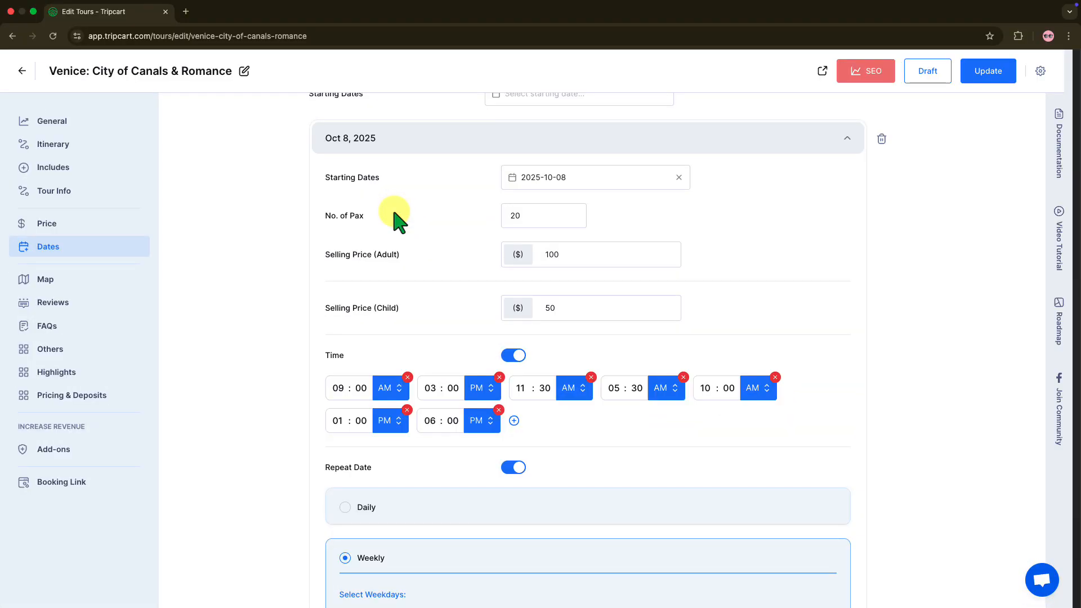
left_click_drag(561, 259, 537, 260)
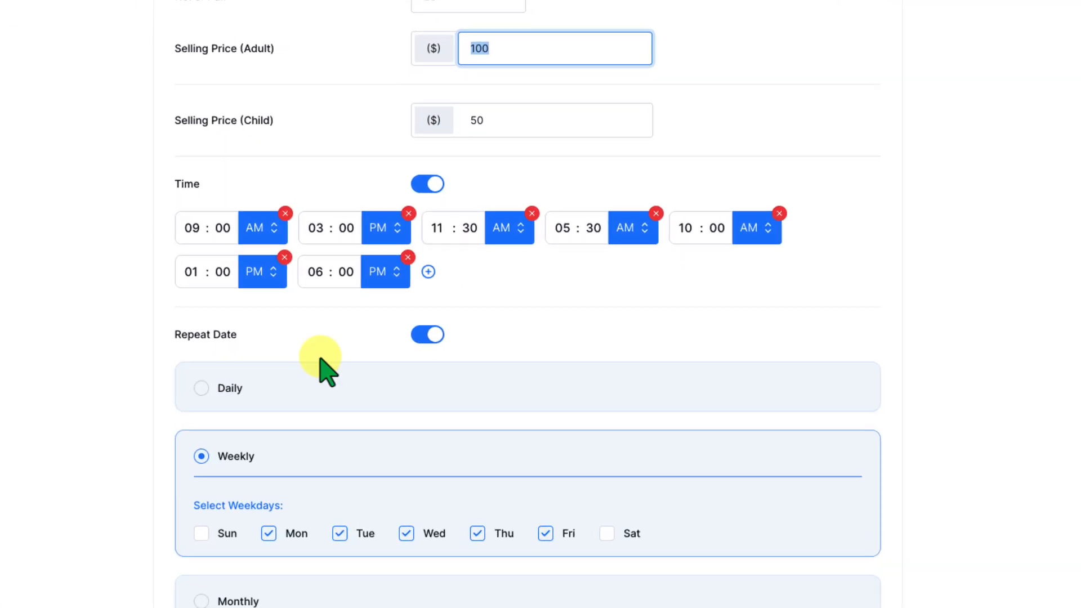
scroll(242, 465, "down", 8)
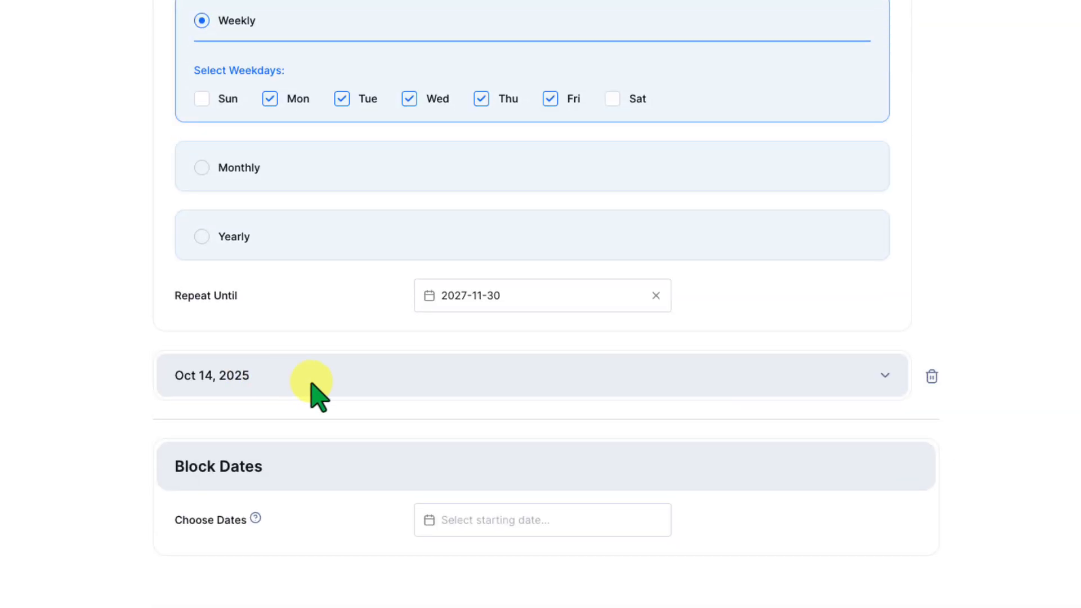
left_click(311, 385)
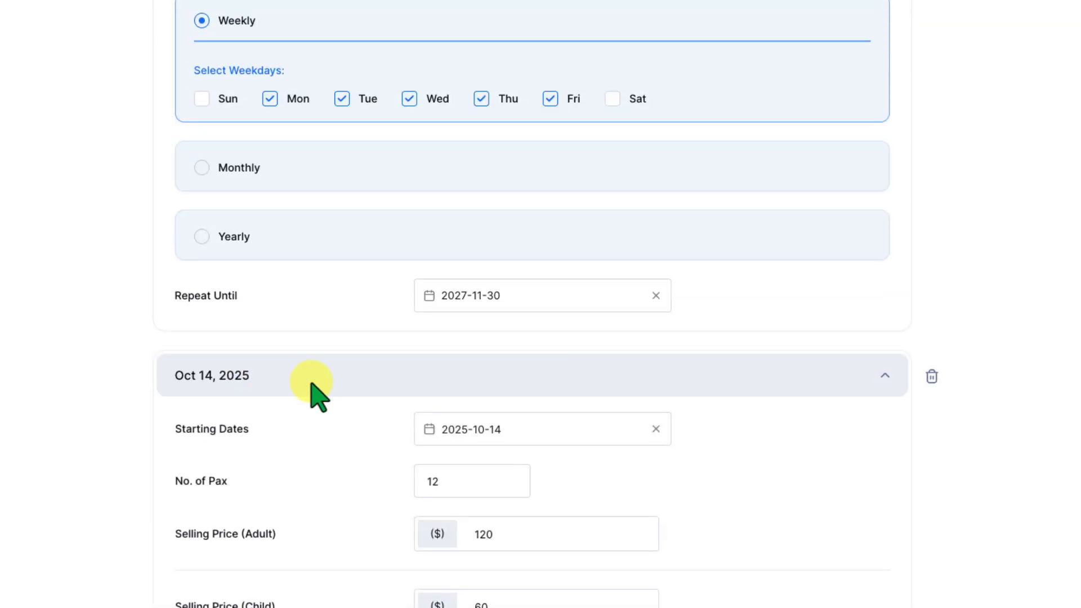
scroll(312, 385, "down", 8)
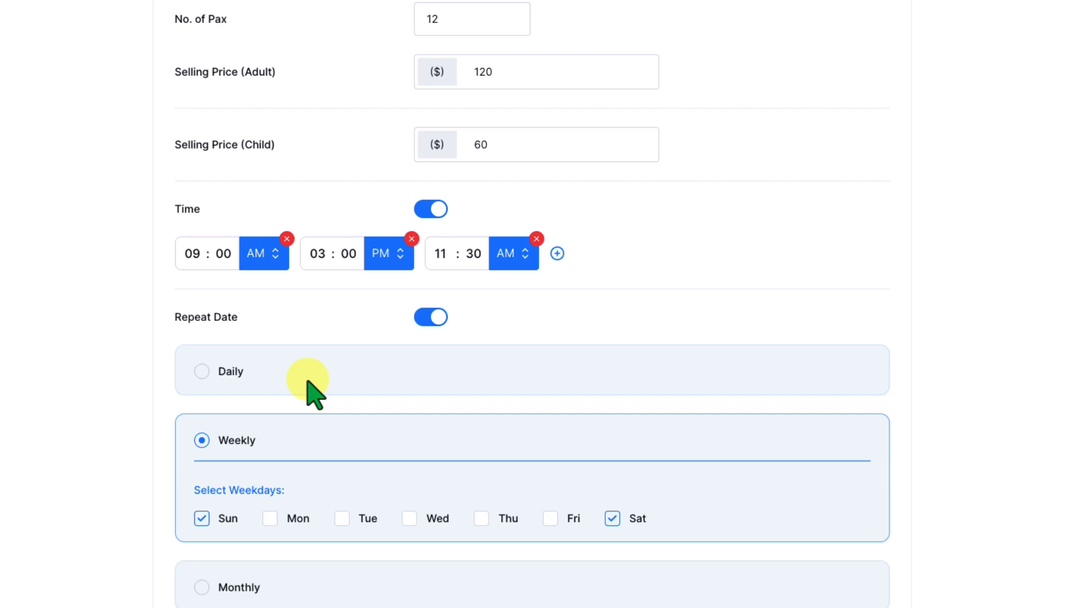
scroll(308, 383, "down", 2)
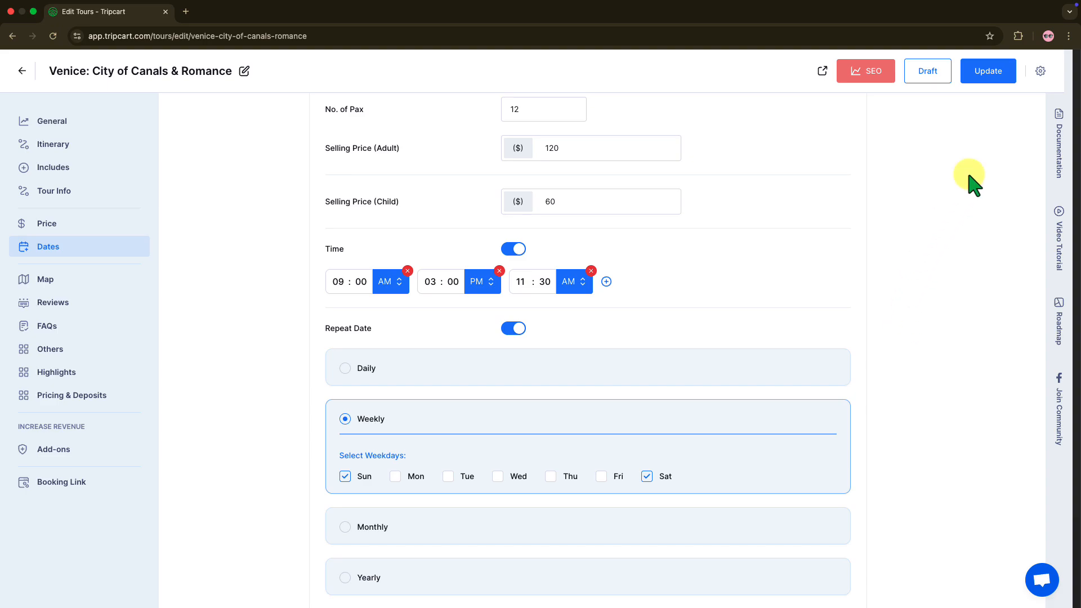
Save the Venice tour and open the booking form on its public preview page
left_click(995, 79)
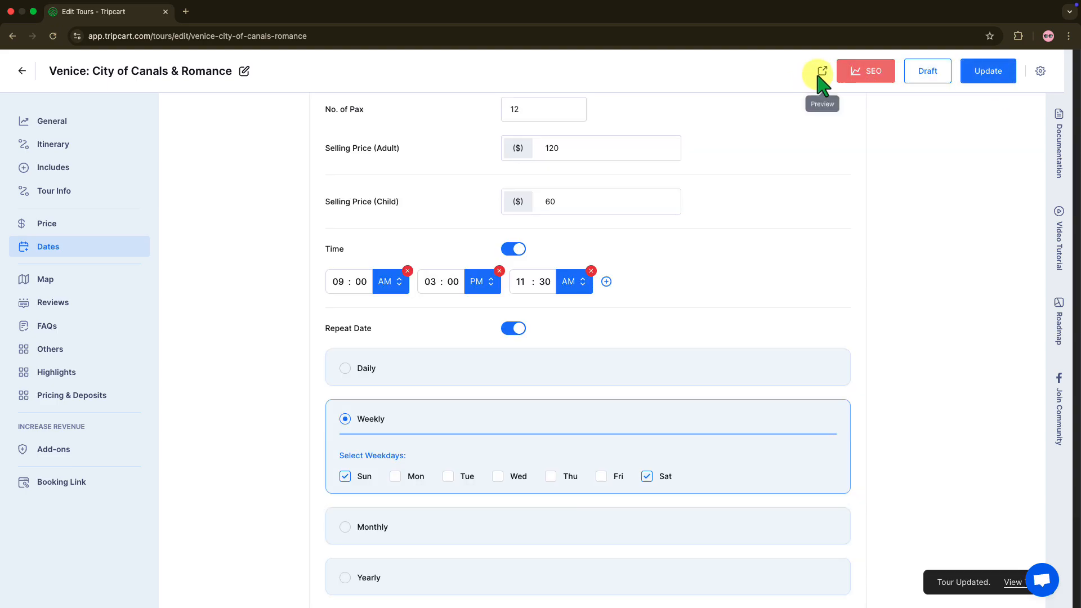
left_click(822, 72)
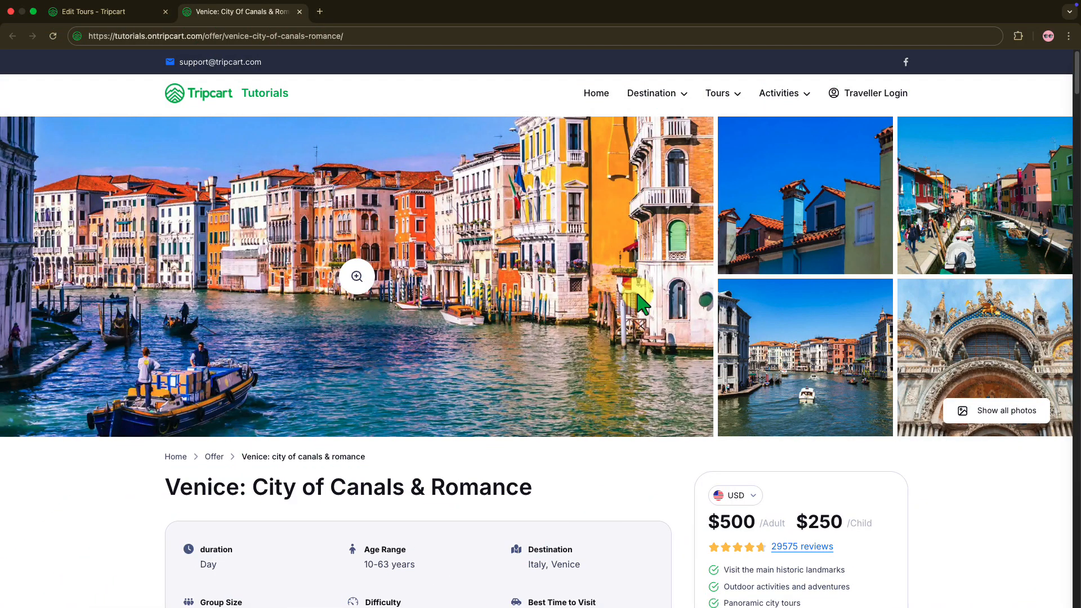
scroll(667, 338, "down", 5)
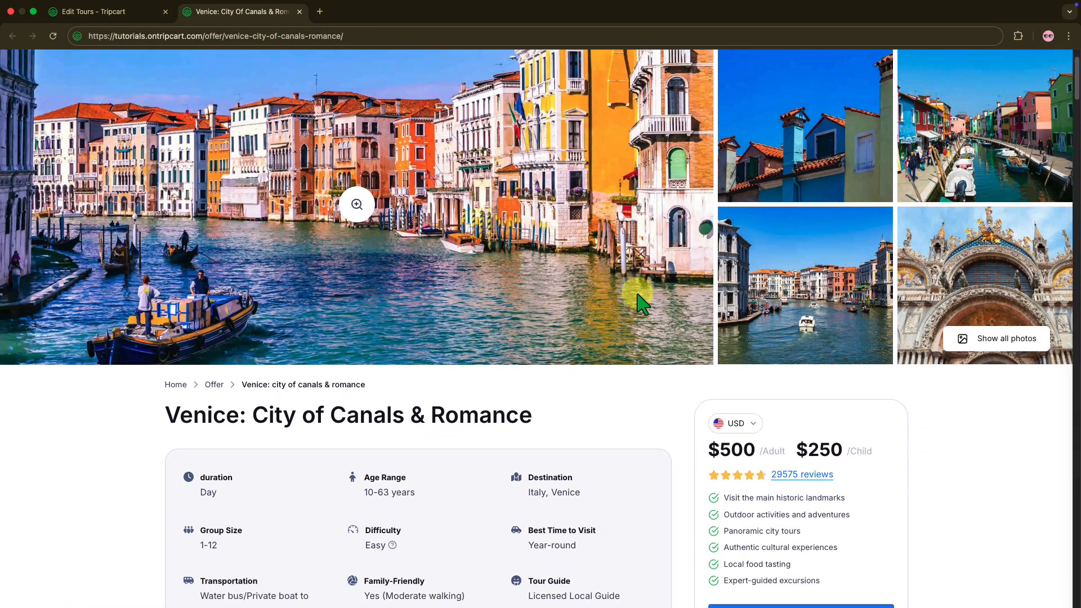
left_click(763, 429)
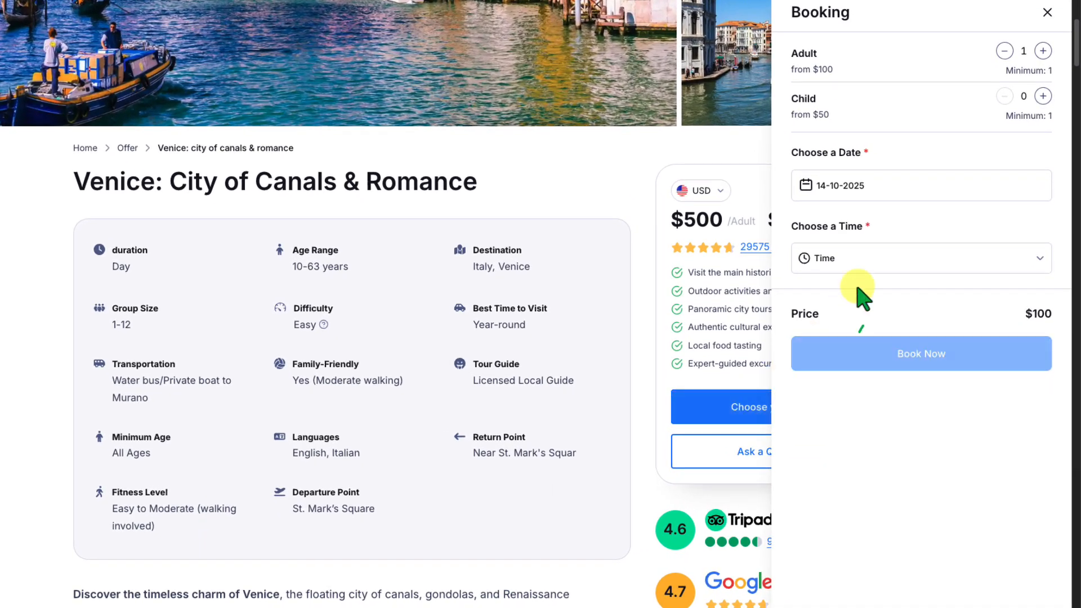
Compare the booking price for two adults on Wednesday, October 15, 2025 and Saturday, October 18, 2025
left_click(1043, 50)
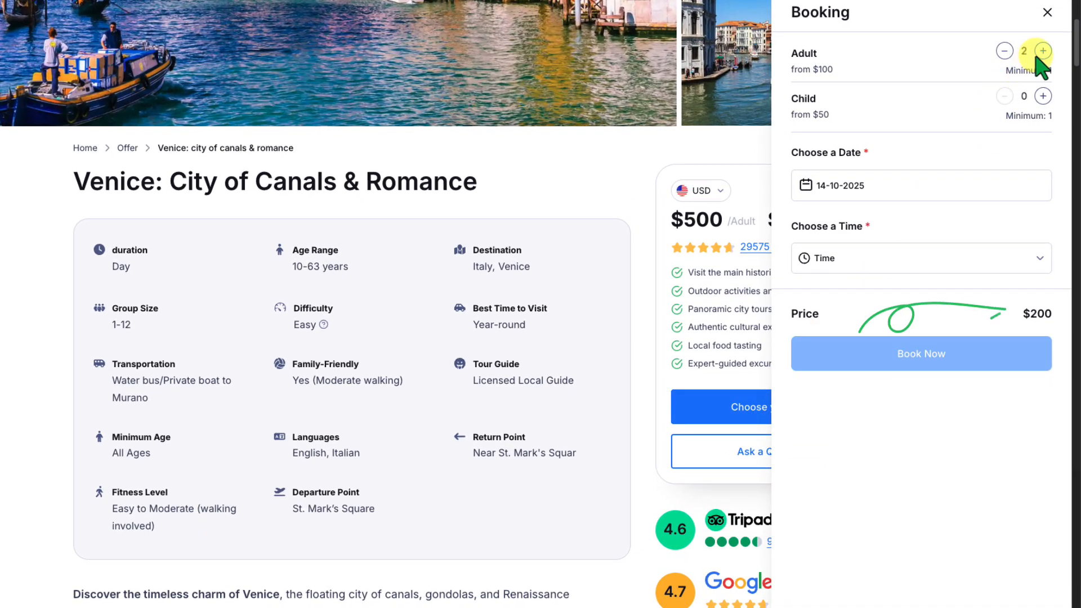
left_click(941, 187)
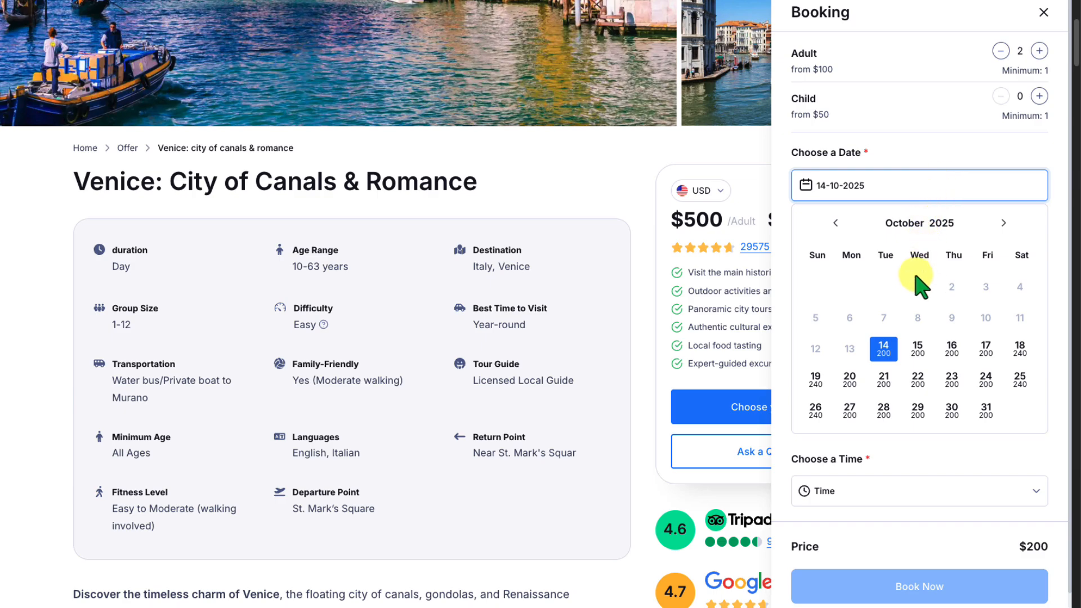
left_click(918, 348)
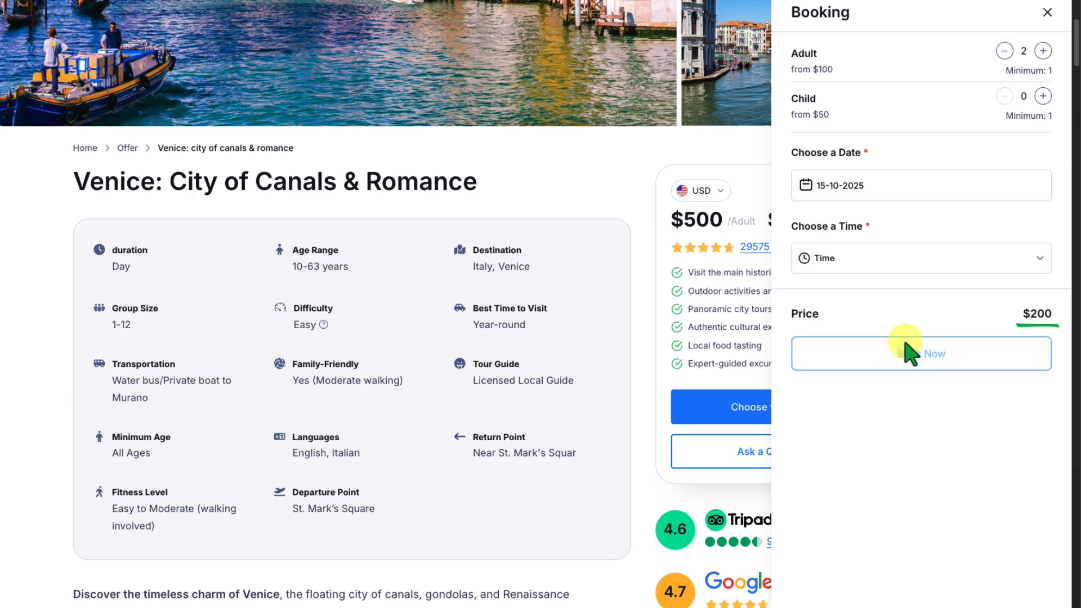
left_click(911, 189)
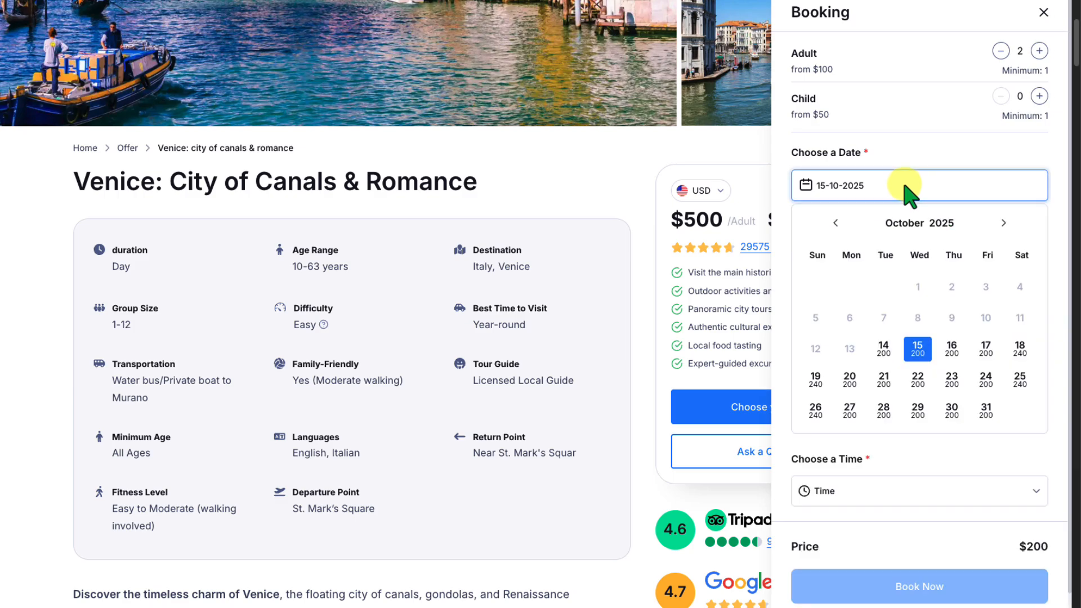
left_click(1020, 348)
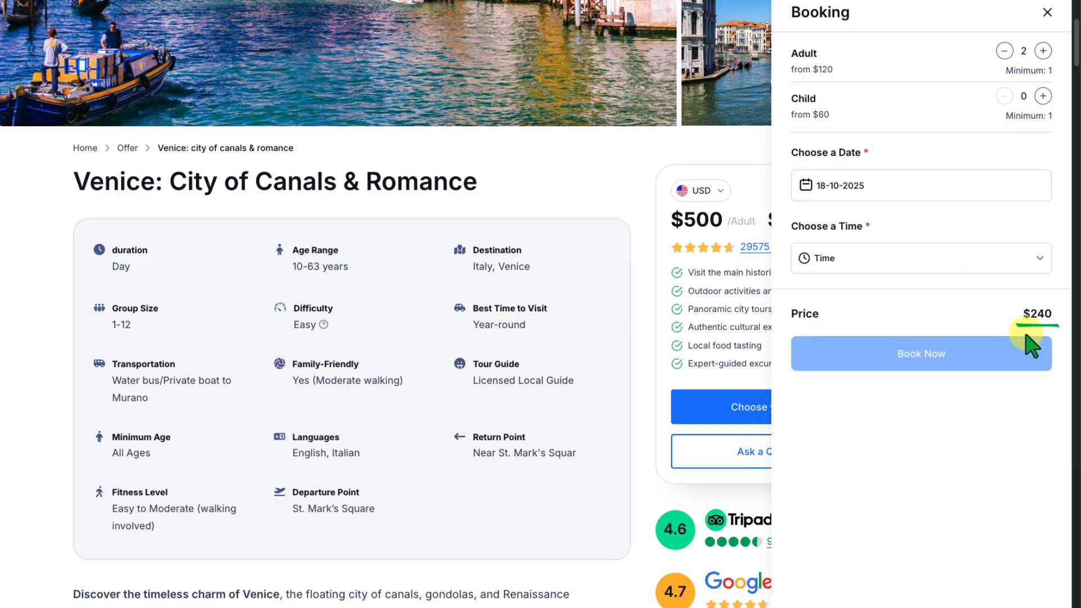